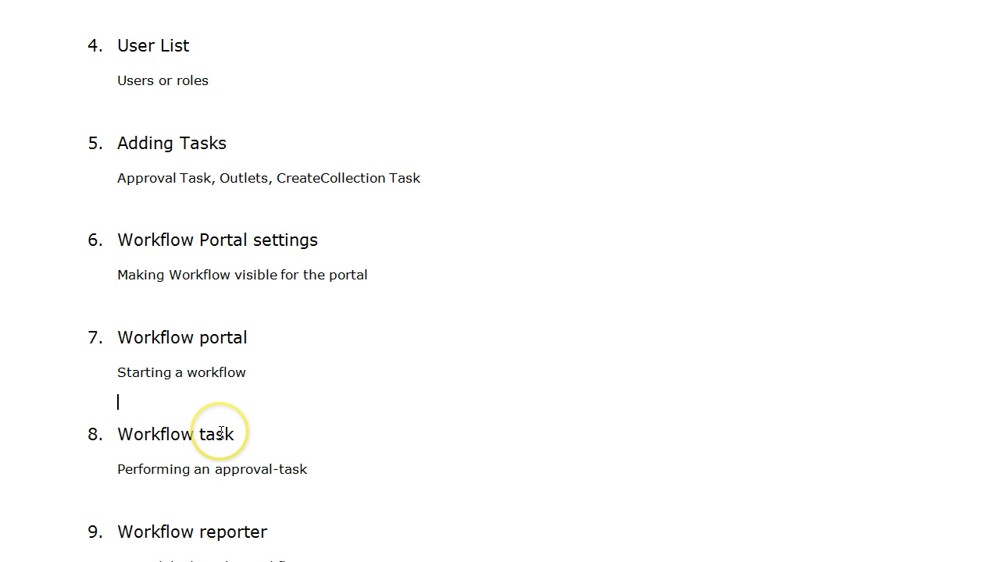
# - Switch to Cumulus and bring up the diagram window of the Training-1-First workflow template
pyautogui.scroll(-1, 413, 443)
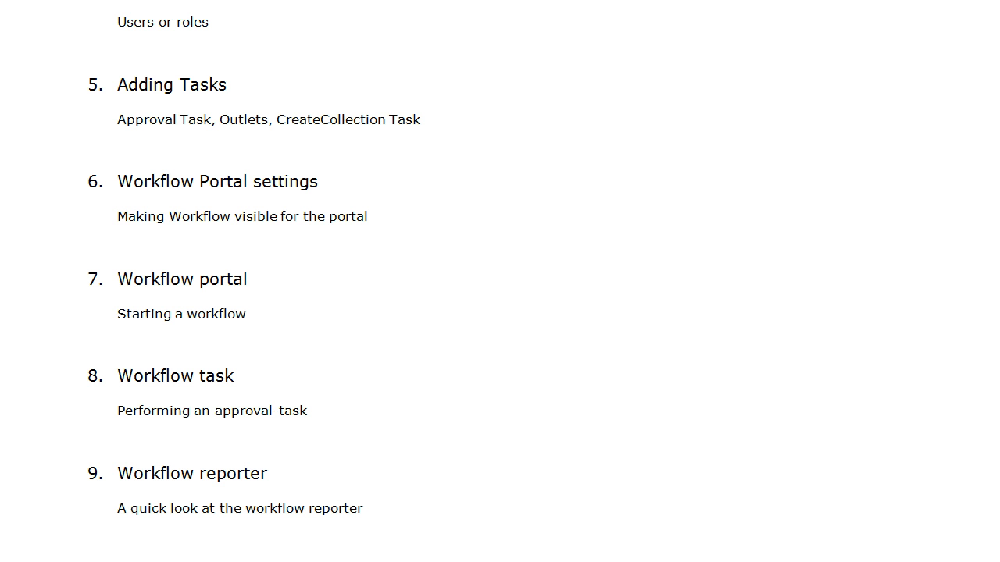
pyautogui.moveTo(454, 561)
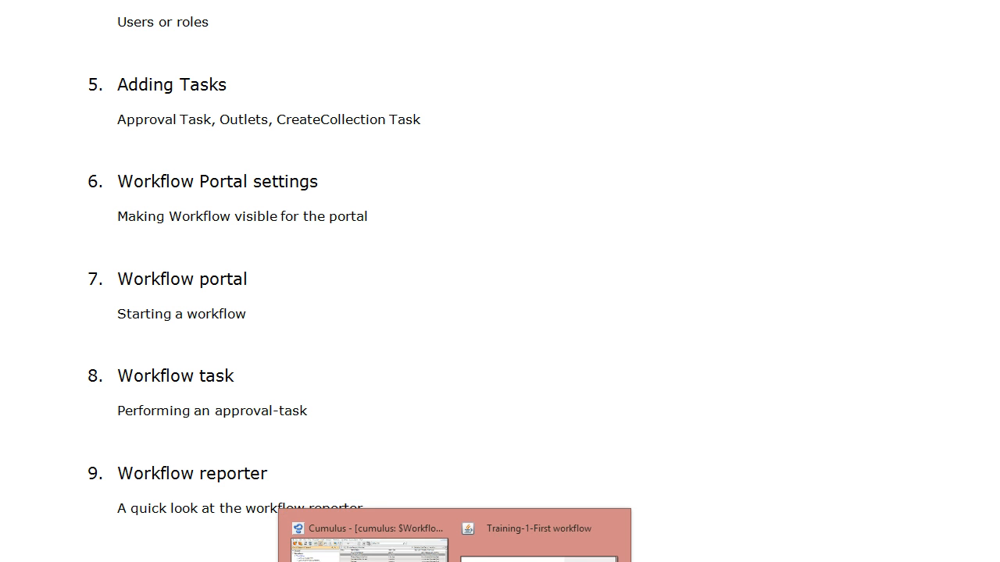
pyautogui.click(368, 547)
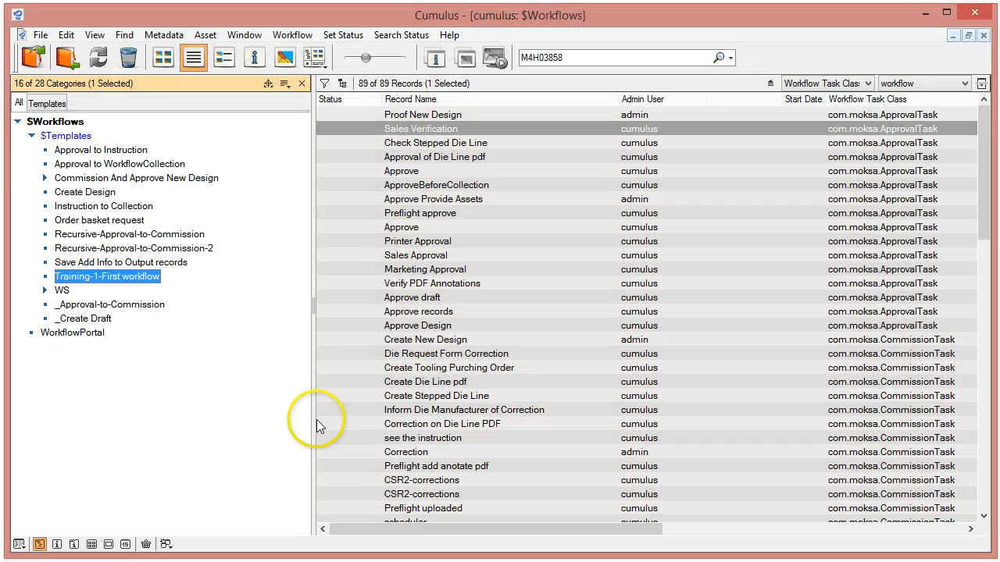
pyautogui.click(123, 283)
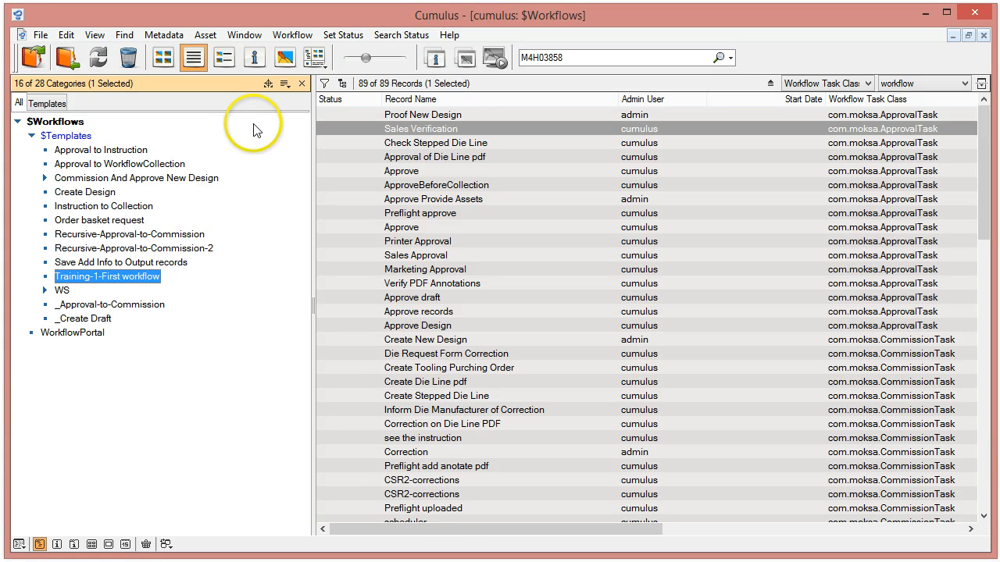
pyautogui.click(454, 561)
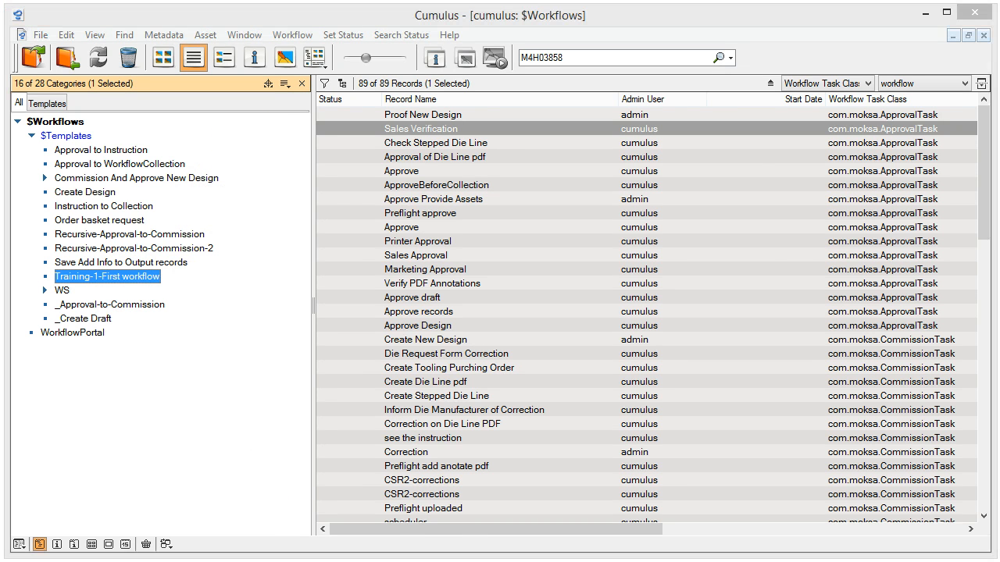
pyautogui.click(543, 555)
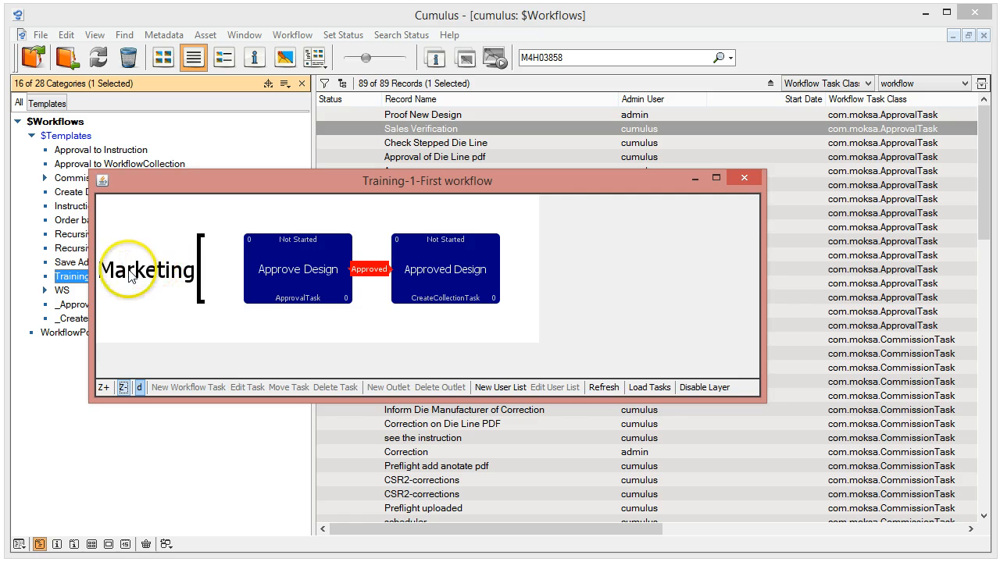
# - Examine the Marketing user list and its Approve Design and Approved Design tasks in the workflow diagram
pyautogui.click(157, 268)
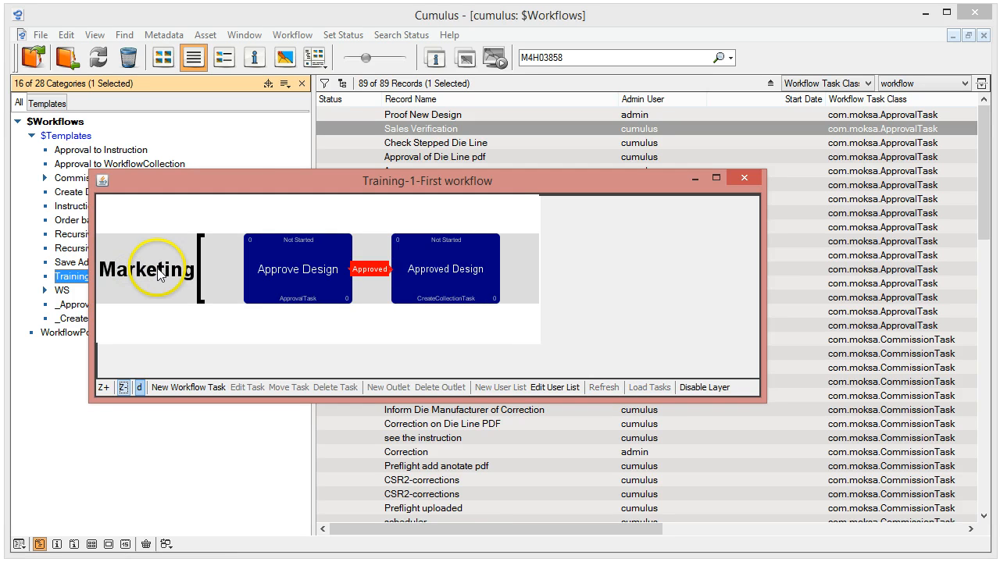
pyautogui.click(297, 269)
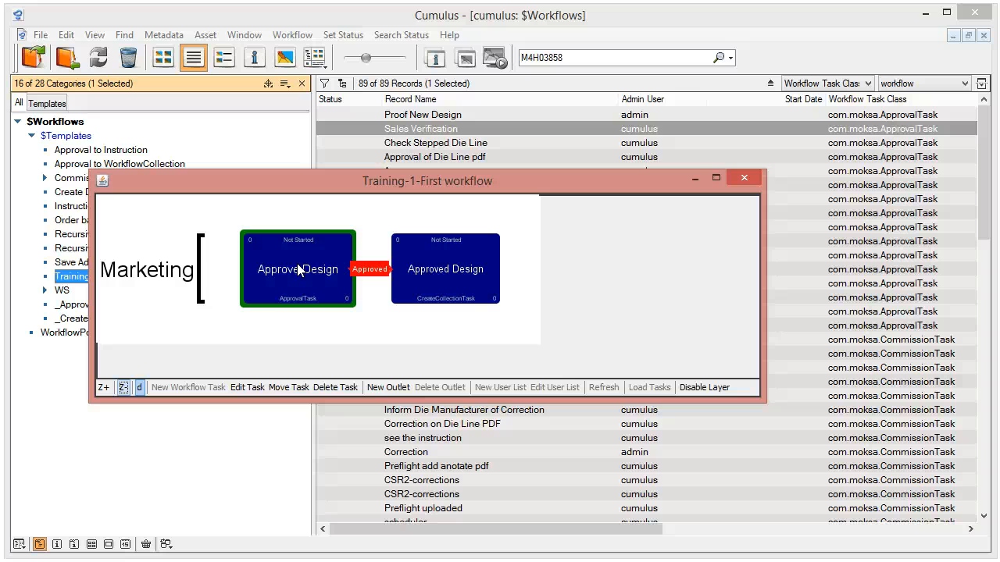
pyautogui.click(115, 267)
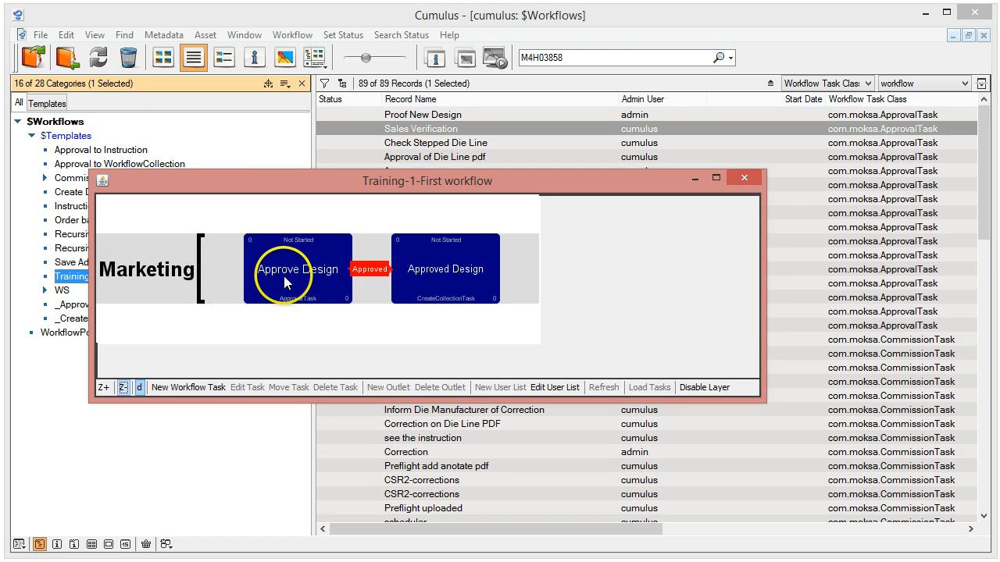
pyautogui.click(457, 271)
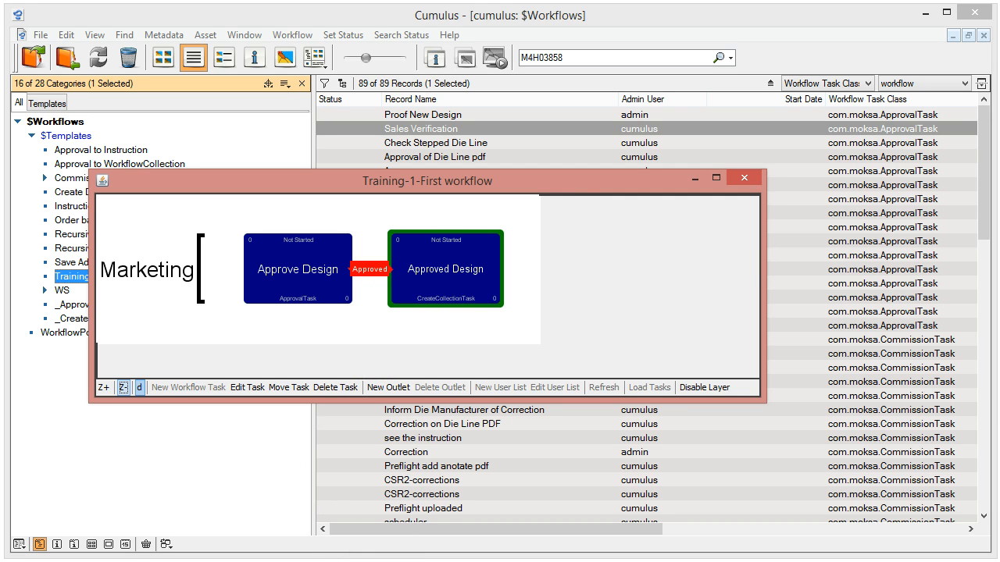
# - Switch to Cumulus Sites in the browser, log in with the account's user name and password, and let the browser save the password
pyautogui.hotkey('alt', 'Tab')
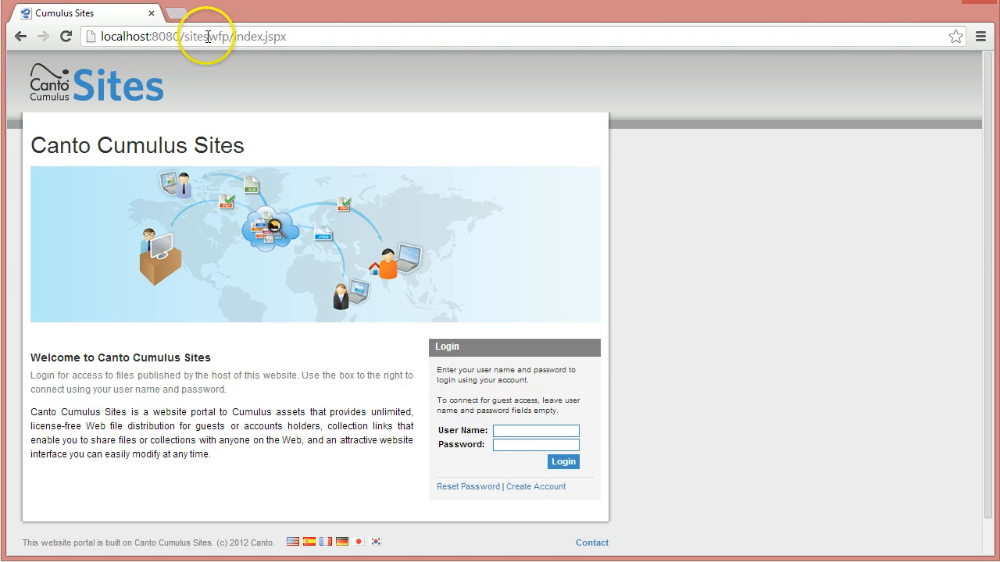
pyautogui.click(529, 432)
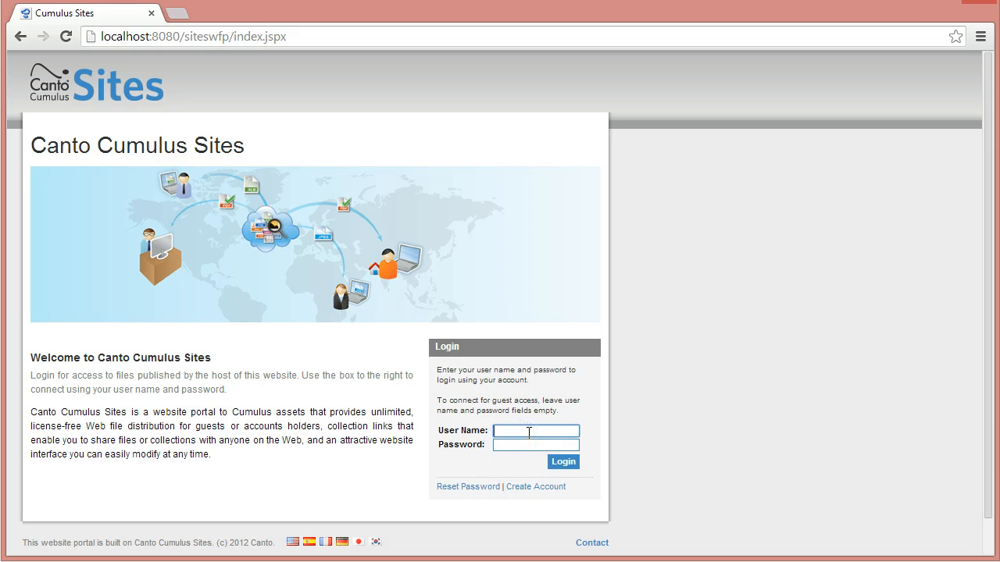
pyautogui.write('peter')
pyautogui.press('Tab')
pyautogui.click(569, 465)
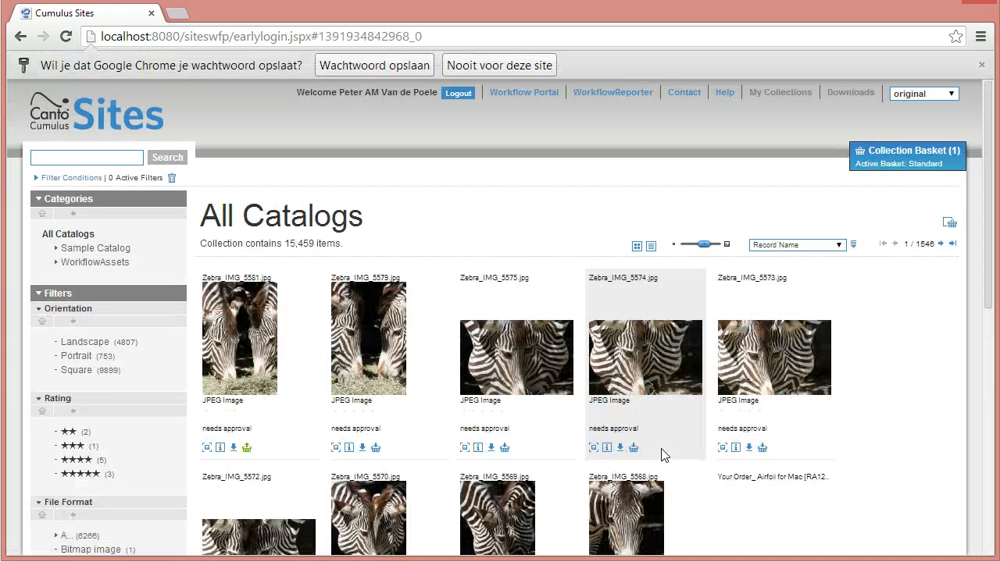
pyautogui.click(419, 63)
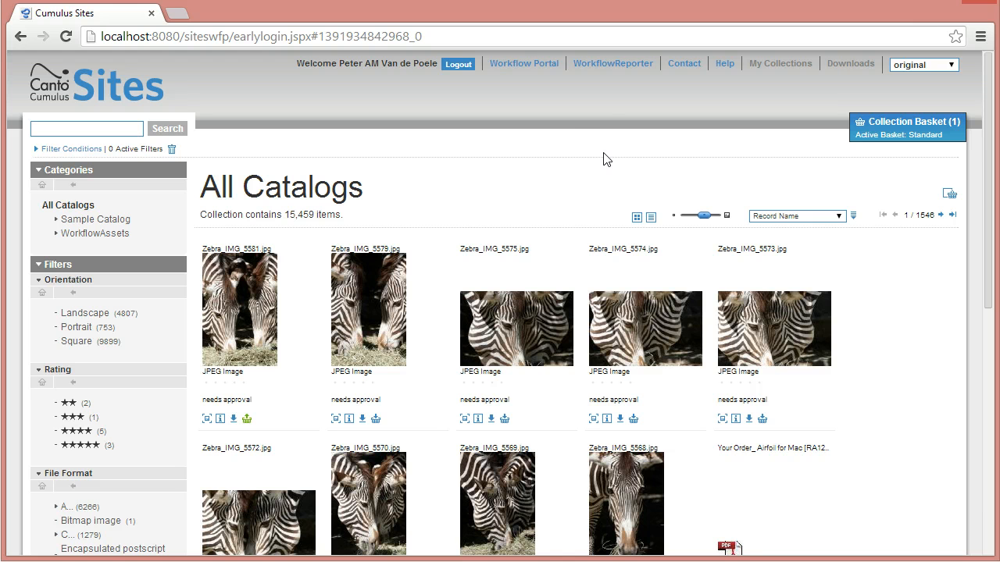
# - Start configuring a workflow from the Training-1-First workflow template in the Workflow Portal and show its input records section
pyautogui.click(538, 72)
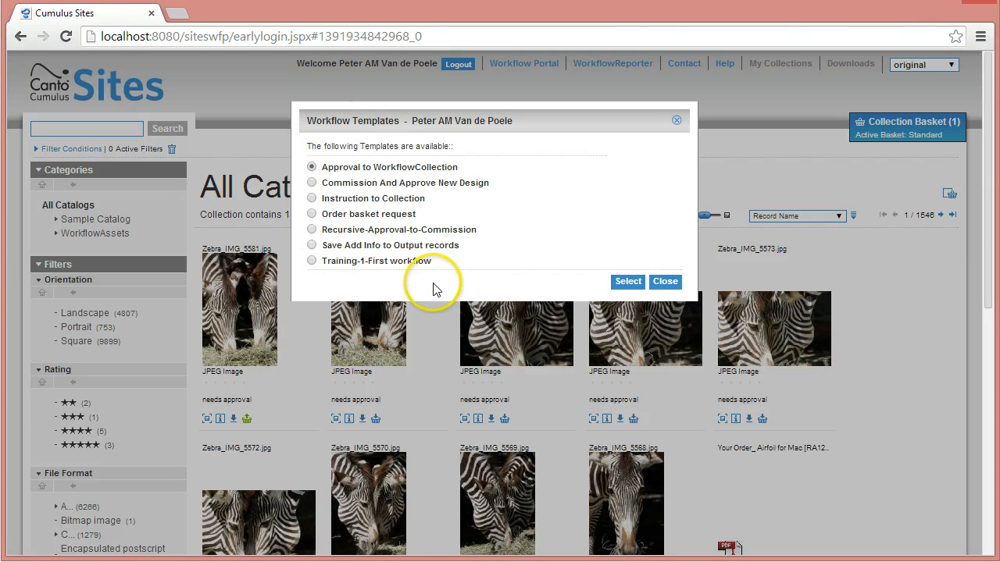
pyautogui.click(312, 262)
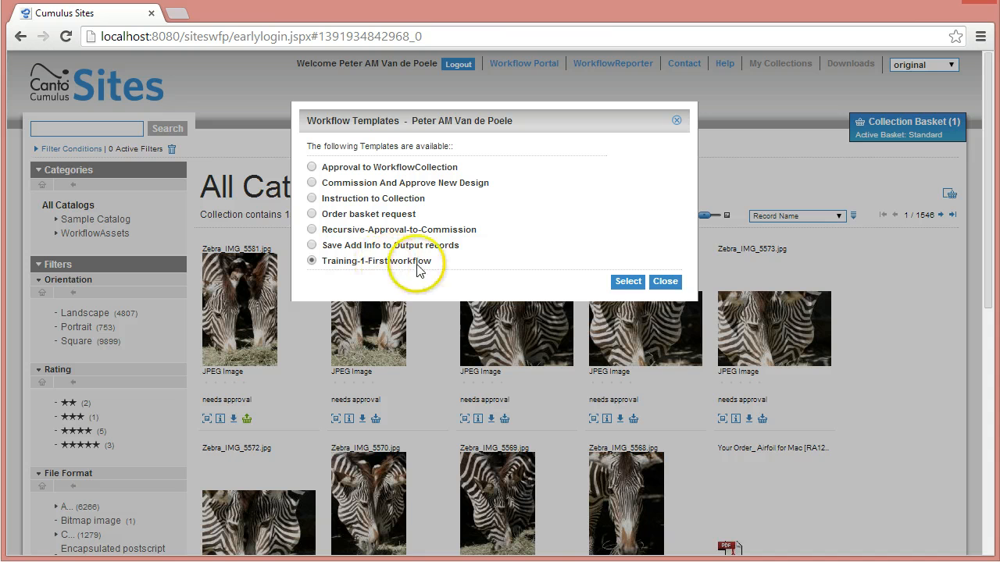
pyautogui.click(637, 286)
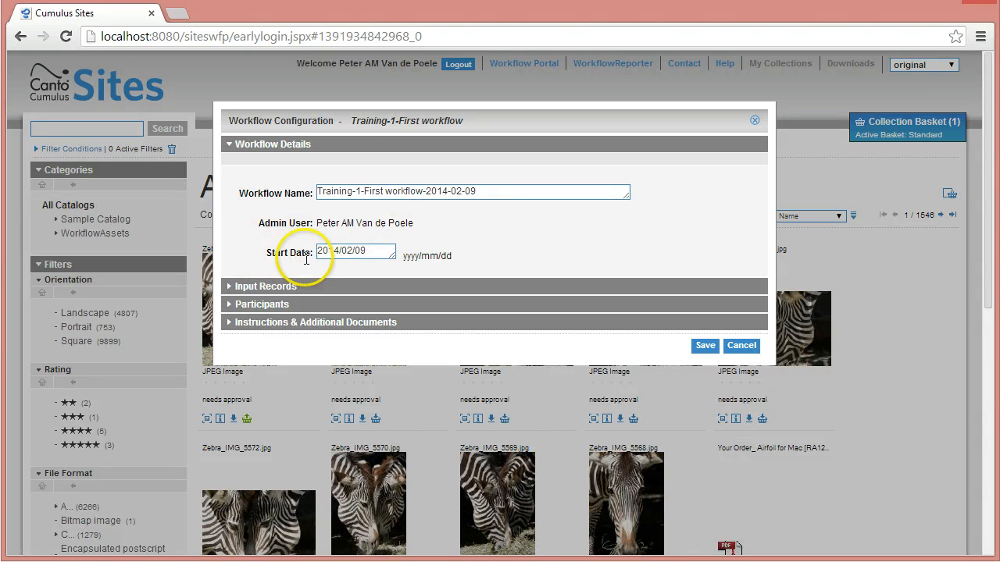
pyautogui.click(369, 251)
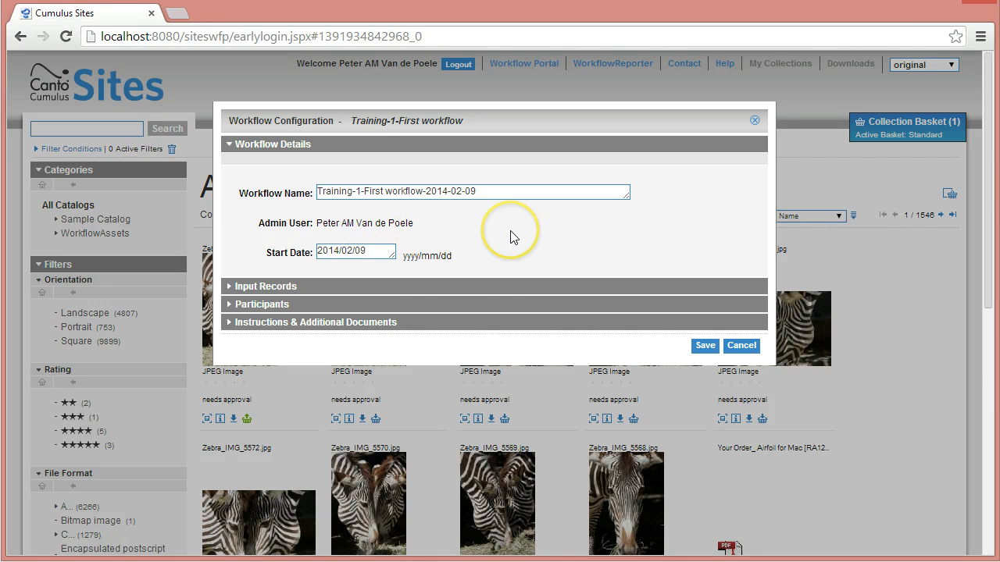
pyautogui.click(249, 286)
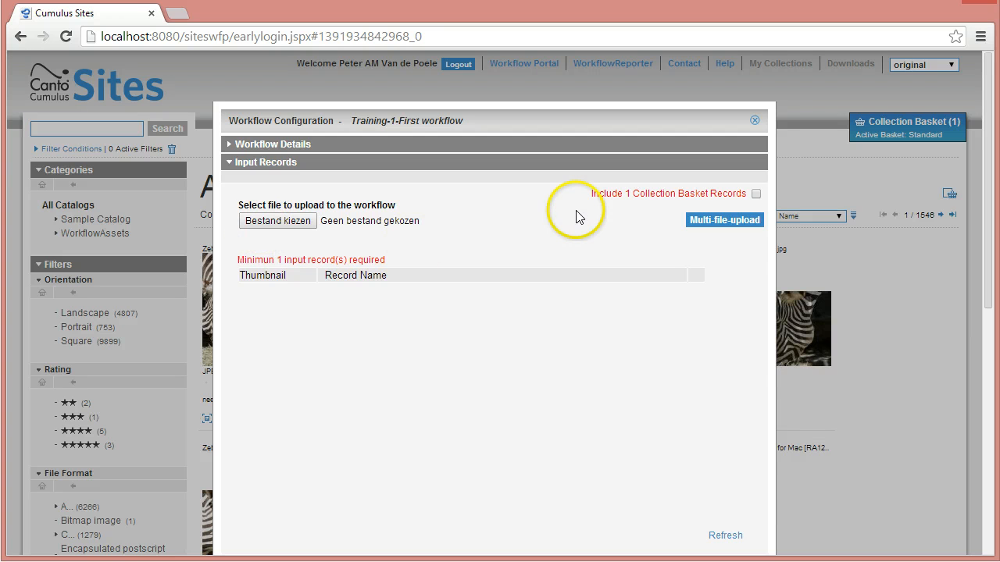
# - Try including the Collection Basket record among the workflow's input records, and exclude it again
pyautogui.click(756, 194)
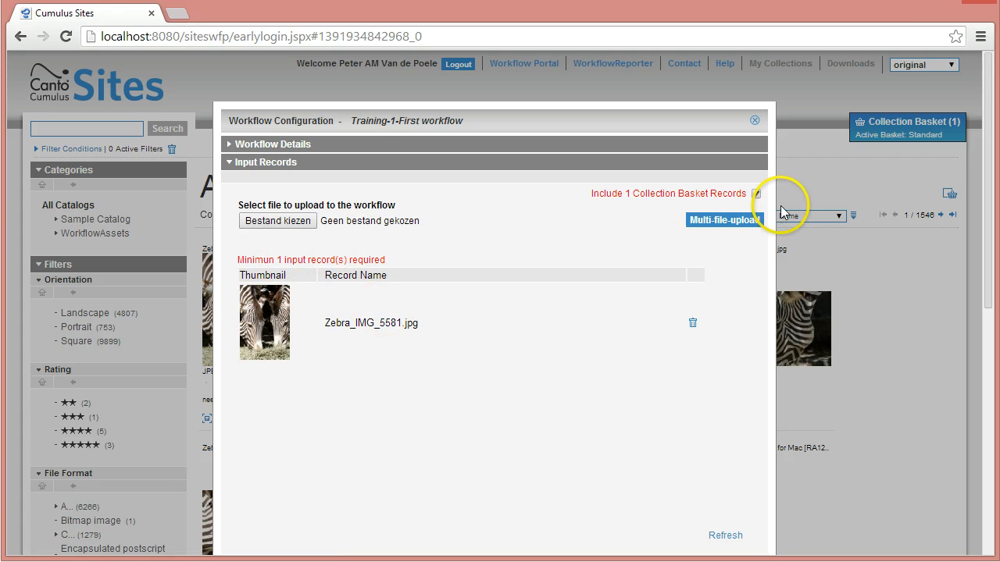
pyautogui.click(755, 194)
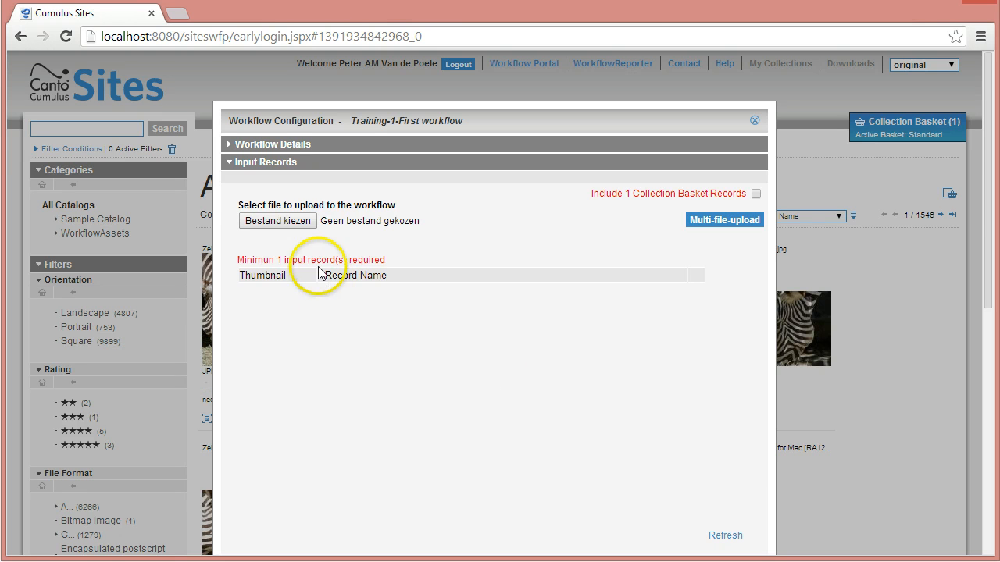
# - Upload PFU-DesbriefingWF.pdf from the desktop folder (Bureaublad) as the workflow's input record
pyautogui.click(302, 223)
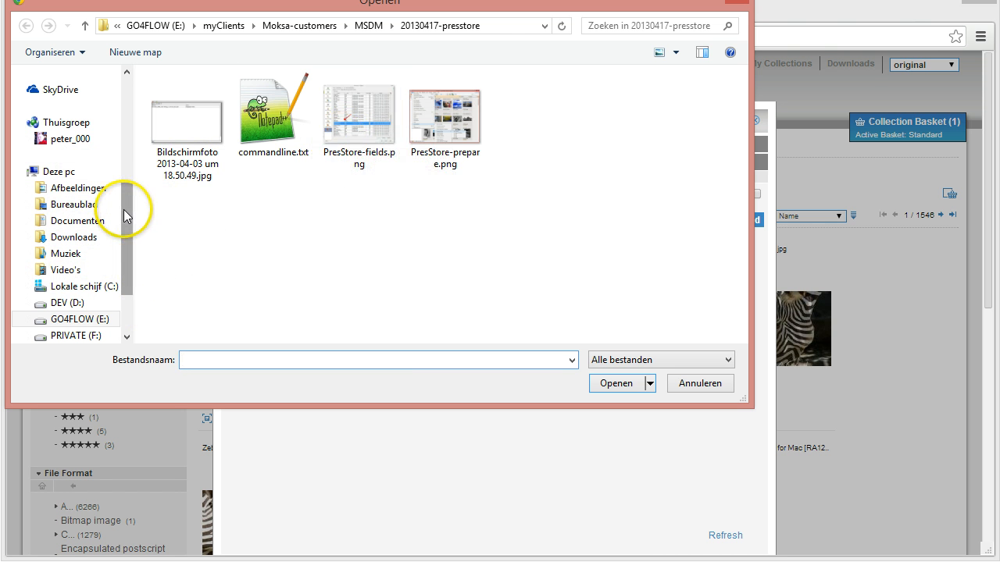
pyautogui.moveTo(129, 221); pyautogui.dragTo(130, 282)
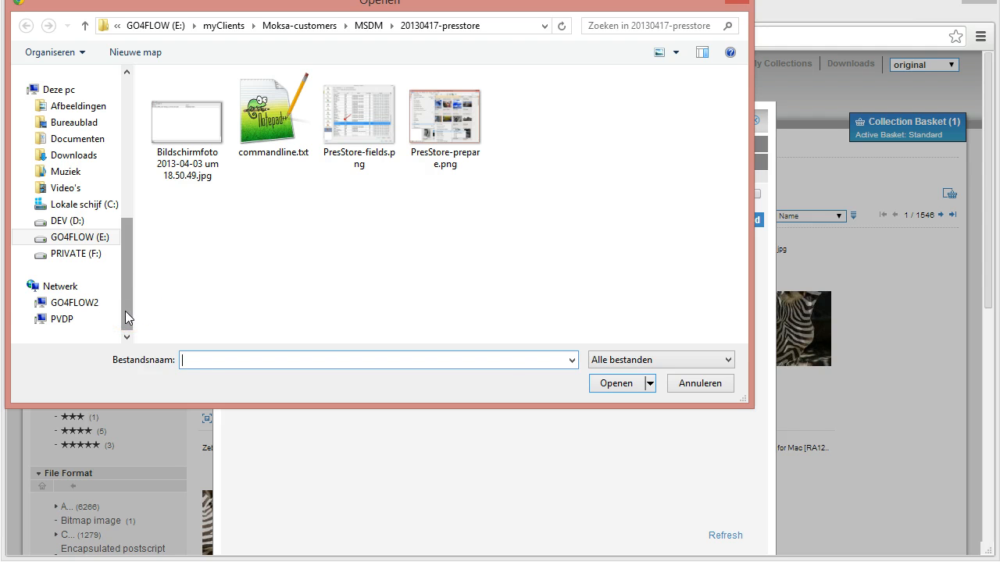
pyautogui.click(81, 127)
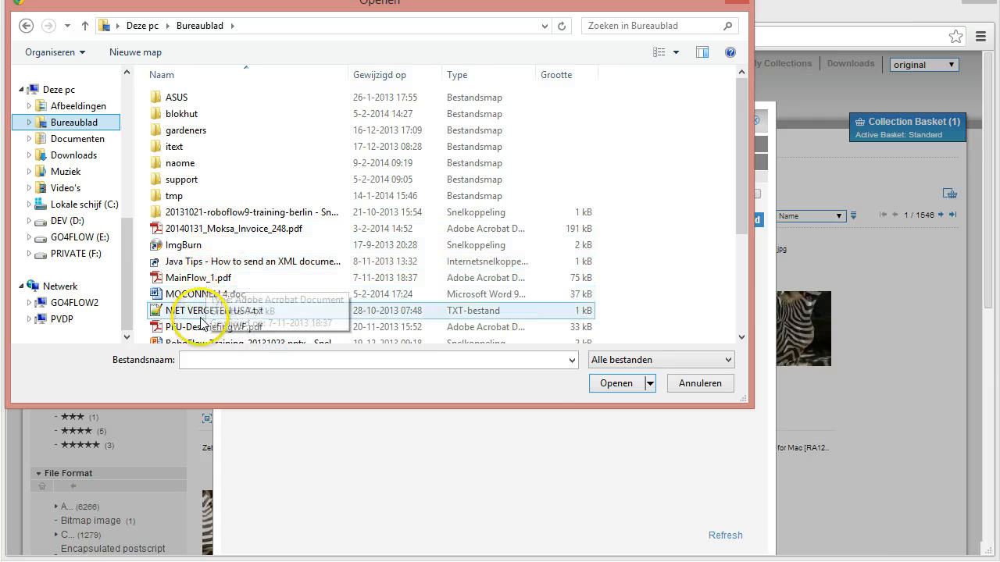
pyautogui.click(200, 326)
pyautogui.click(615, 388)
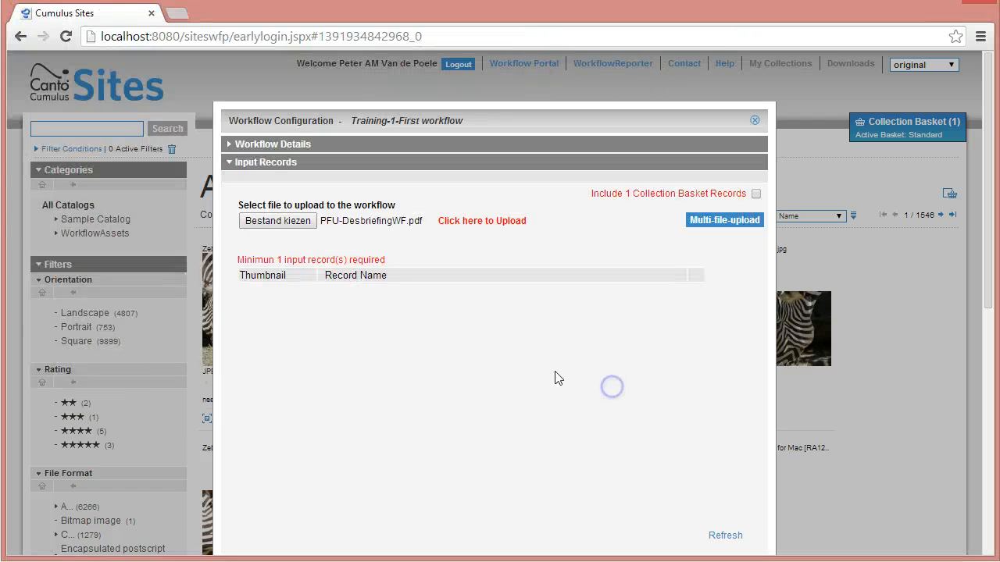
pyautogui.click(478, 226)
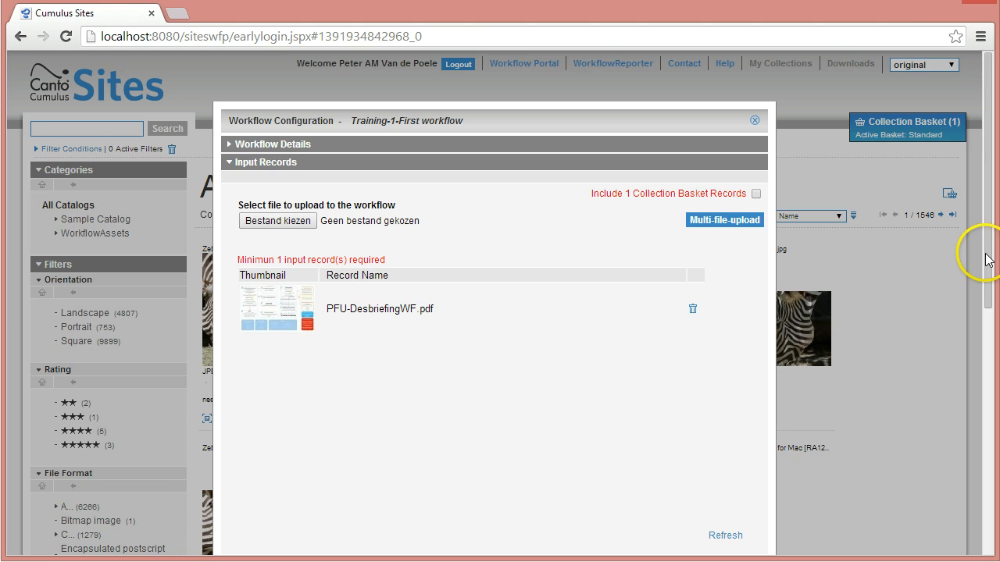
# - Assign a user to the Marketing role in the workflow's participants
pyautogui.moveTo(986, 260); pyautogui.dragTo(995, 367)
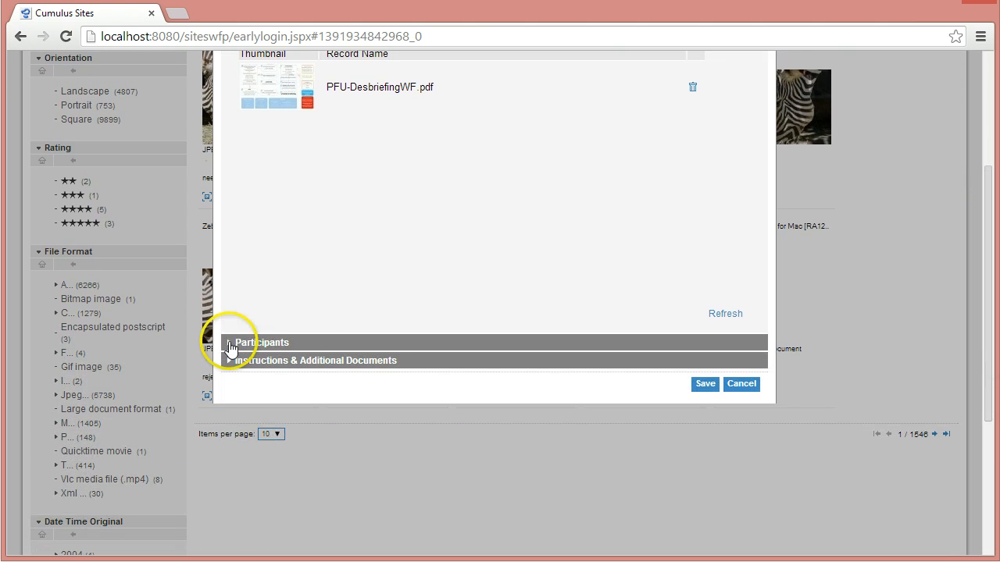
pyautogui.click(231, 344)
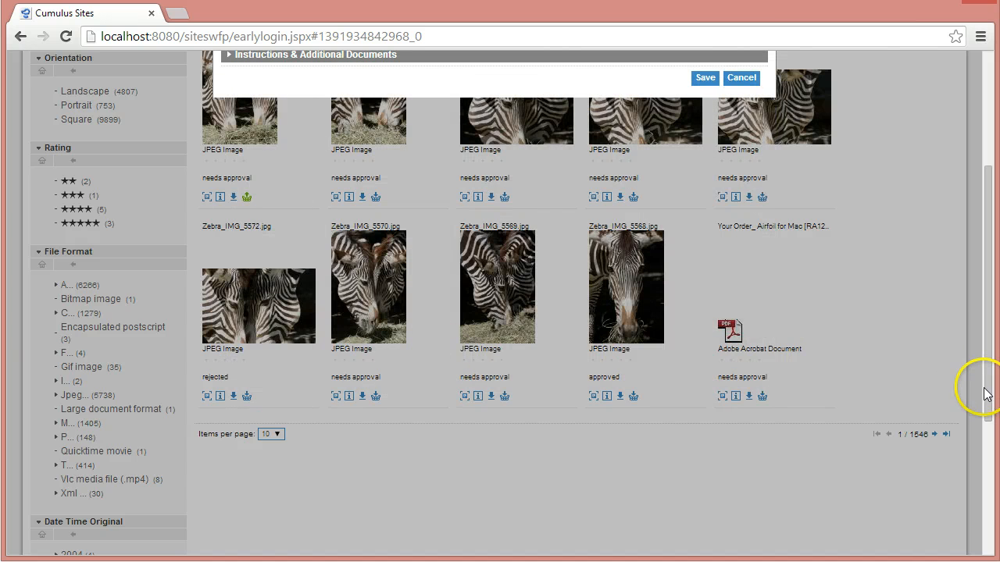
pyautogui.moveTo(984, 395); pyautogui.dragTo(966, 261)
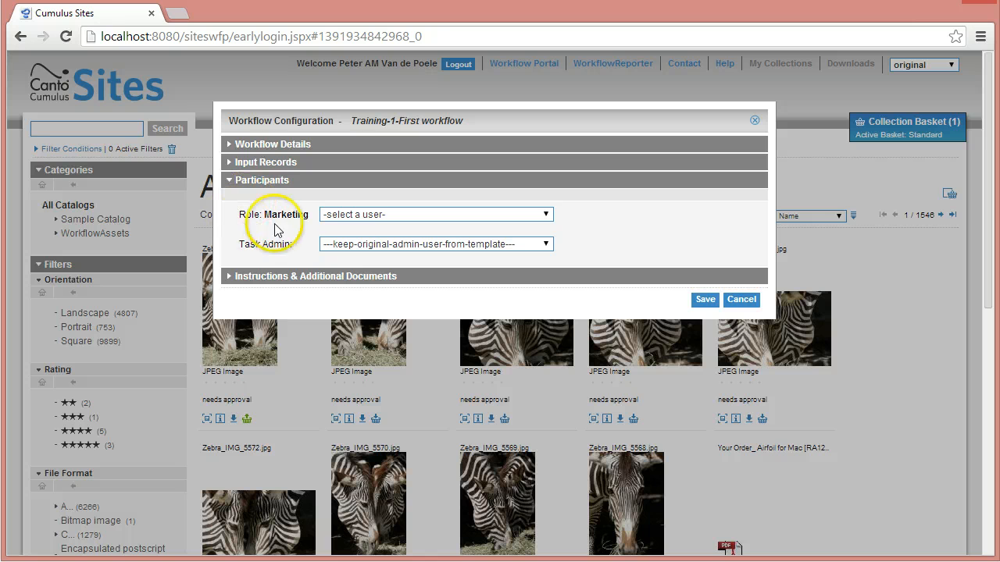
pyautogui.click(547, 215)
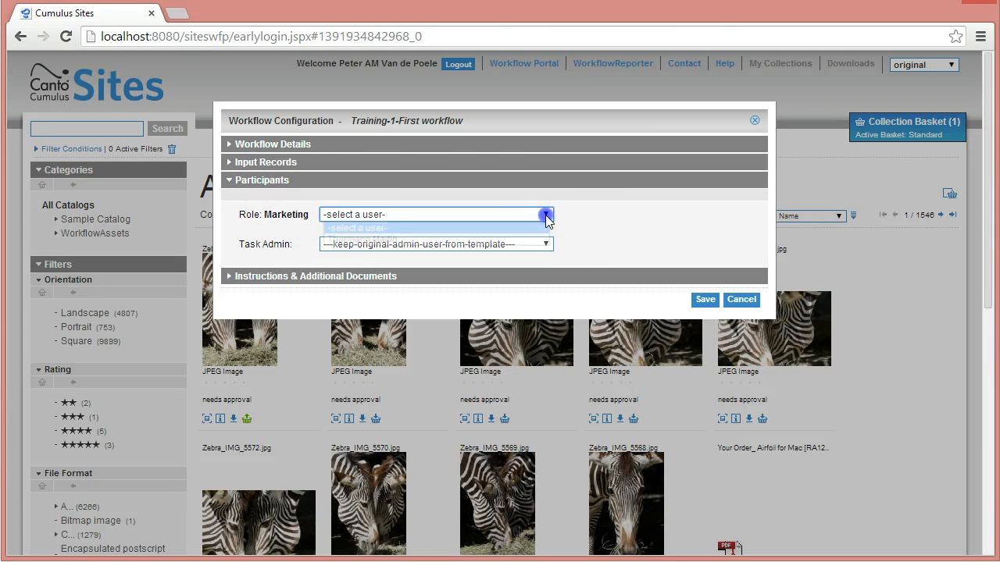
pyautogui.click(375, 241)
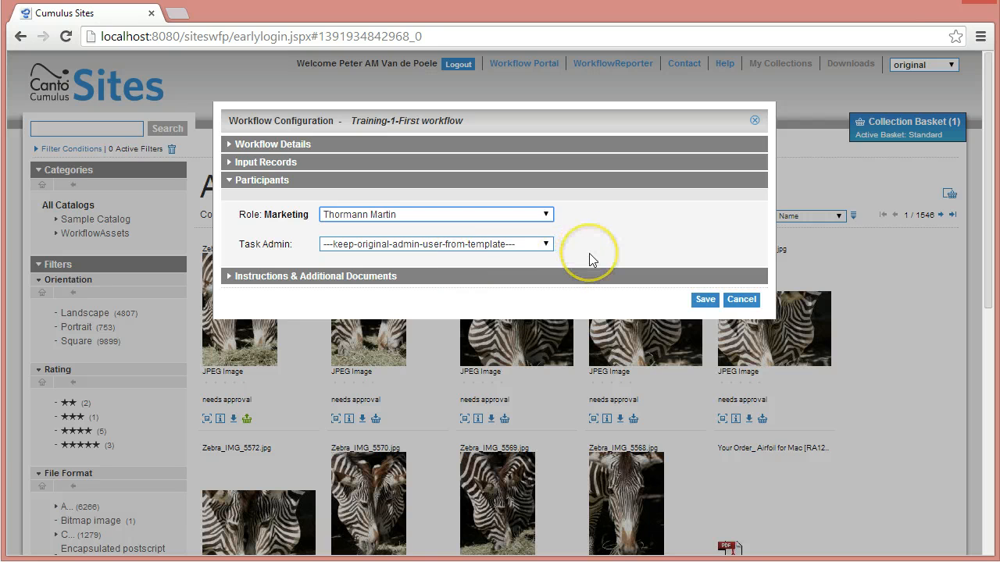
# - Enter the workflow instructions "Please verify this new design for marketing."
pyautogui.click(238, 276)
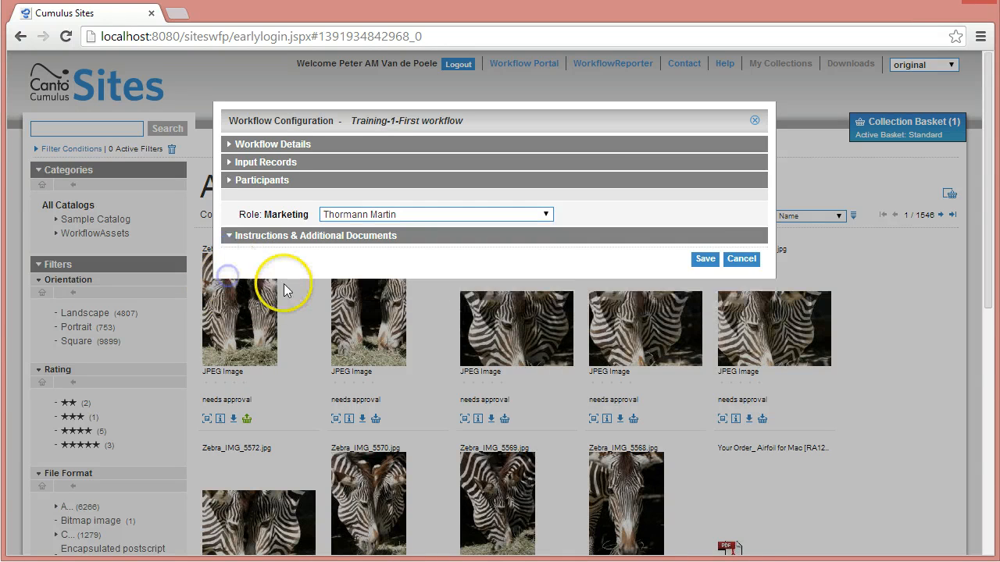
pyautogui.click(277, 272)
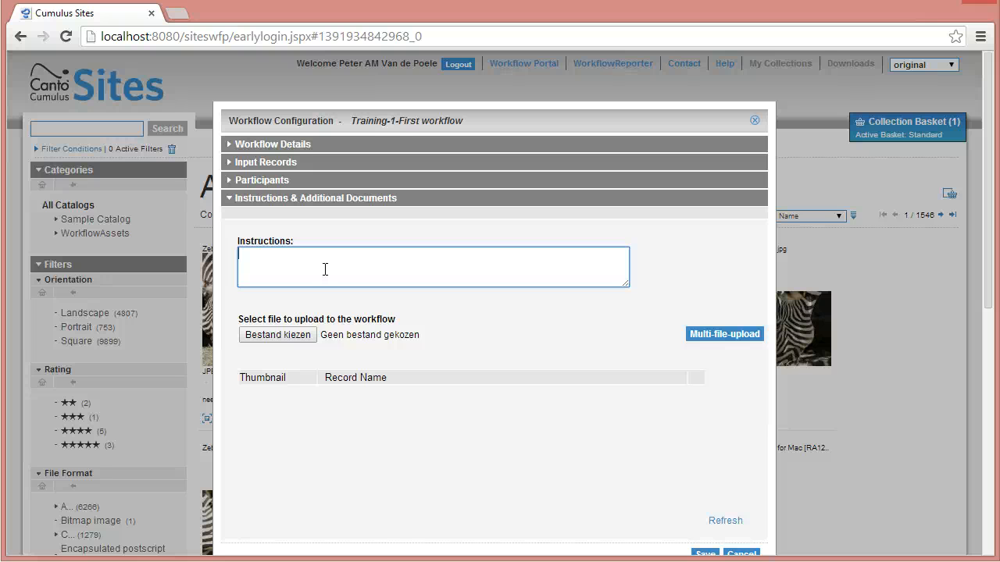
pyautogui.write('Please verify this new design fo')
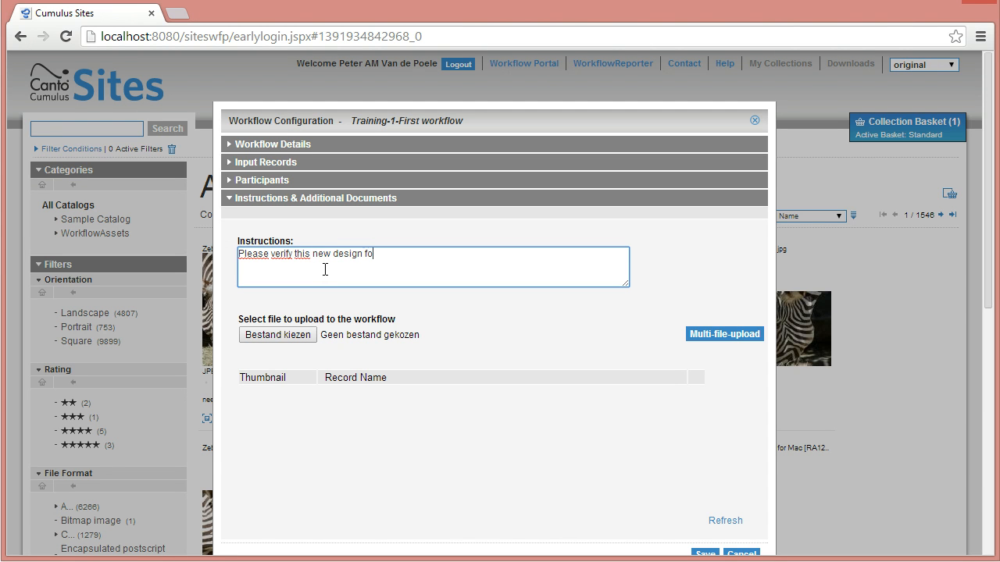
pyautogui.write('r marketing.')
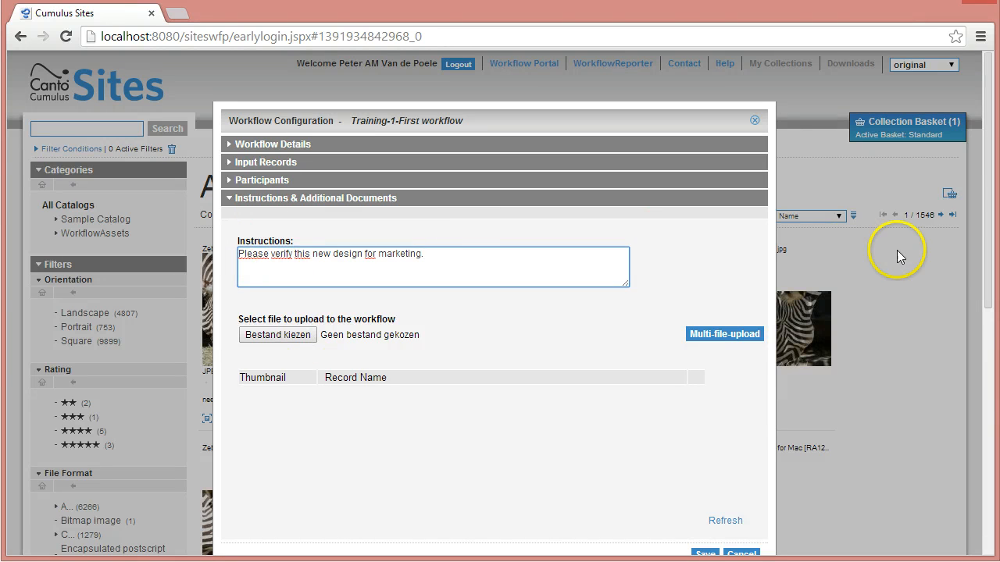
# - Save the Training-1-First workflow configuration, review the request overview, and submit it to start the workflow
pyautogui.scroll(-1, 989, 271)
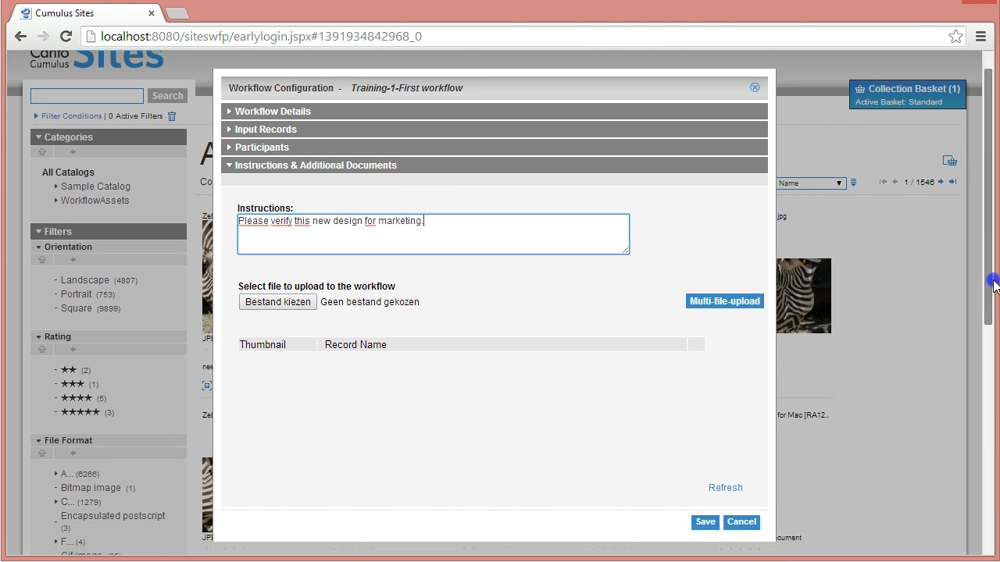
pyautogui.click(707, 523)
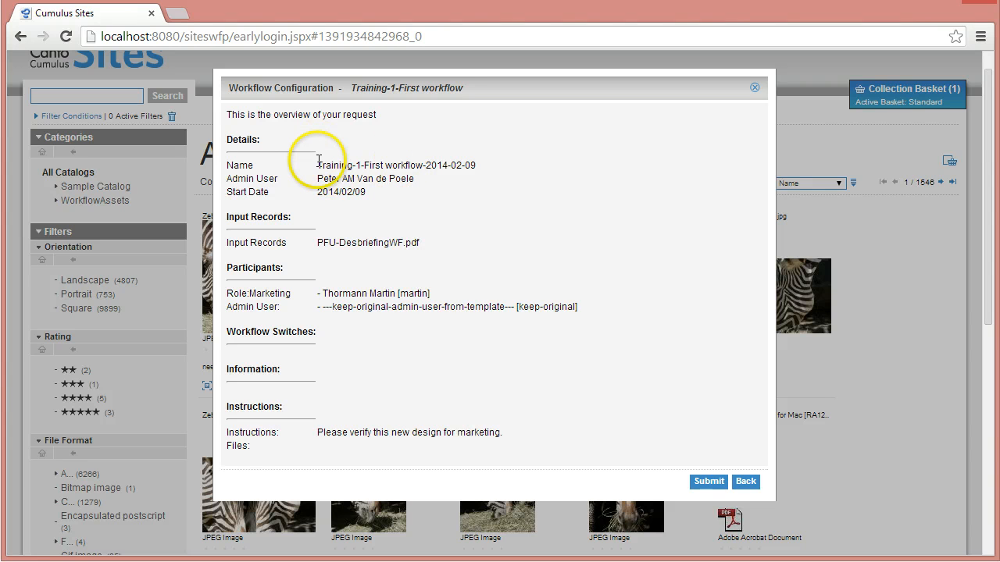
pyautogui.moveTo(315, 165); pyautogui.dragTo(336, 314)
pyautogui.click(391, 365)
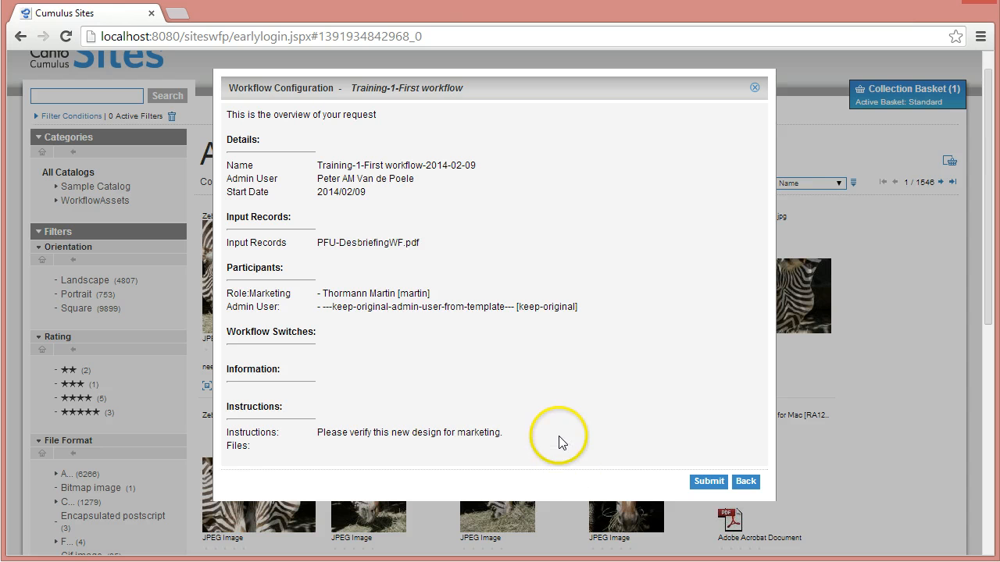
pyautogui.click(705, 483)
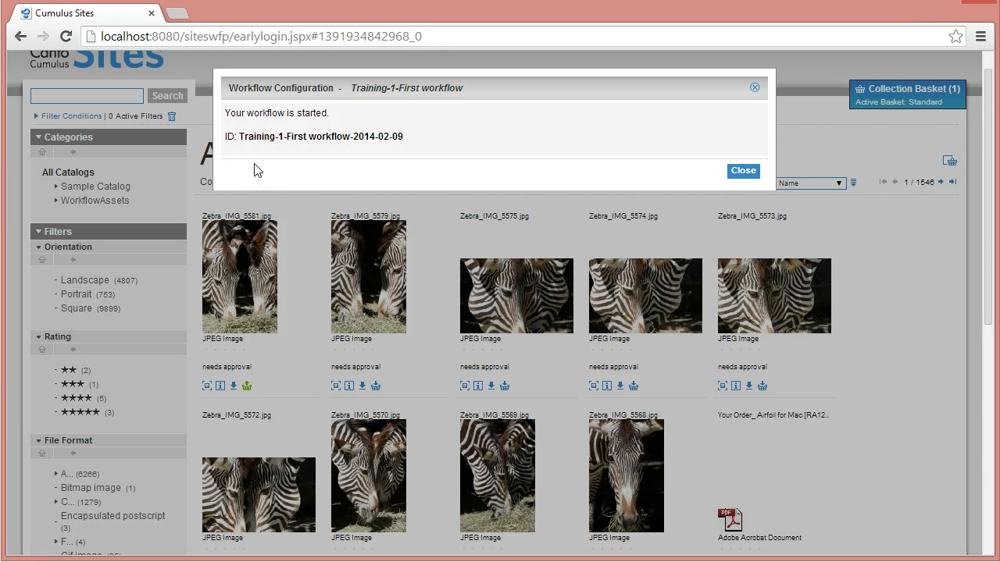
# - Close the workflow start confirmation and log out of Cumulus Sites
pyautogui.click(751, 179)
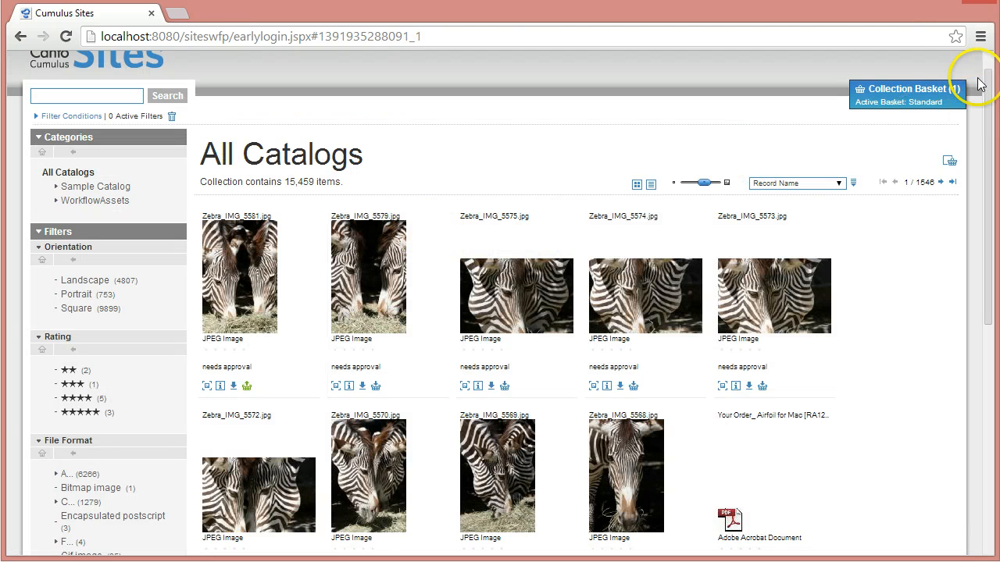
pyautogui.scroll(1, 986, 86)
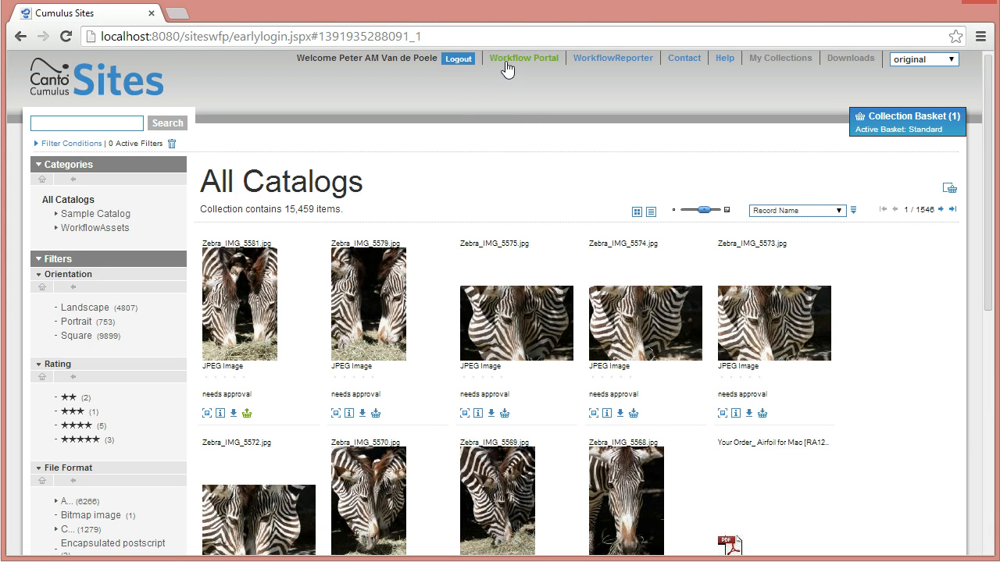
pyautogui.click(454, 61)
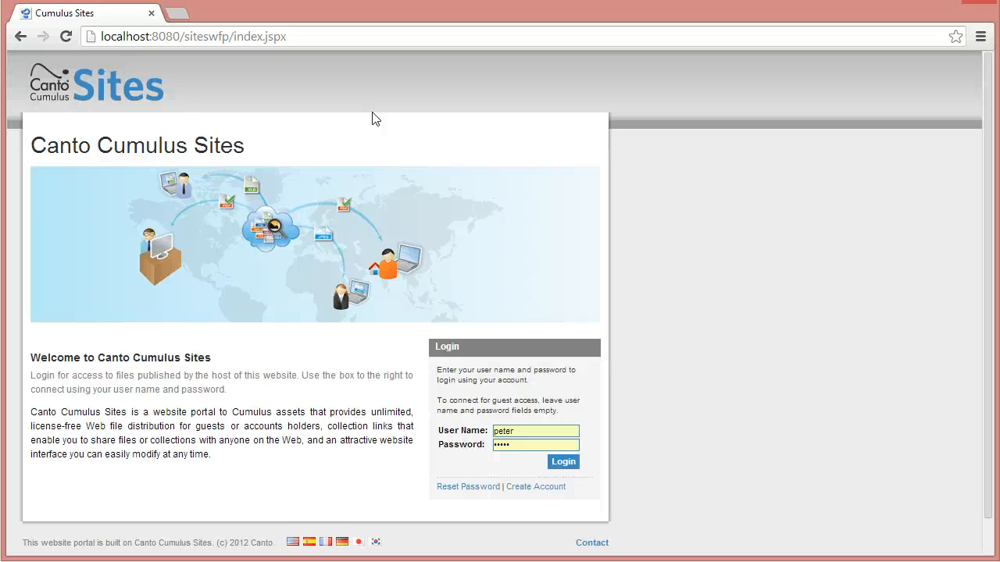
# - Open localhost:8080/workflowreporter in a new browser tab, reusing the address of the Cumulus Sites page
pyautogui.click(173, 13)
pyautogui.click(111, 12)
pyautogui.click(301, 37)
pyautogui.hotkey('ctrl', 'c')
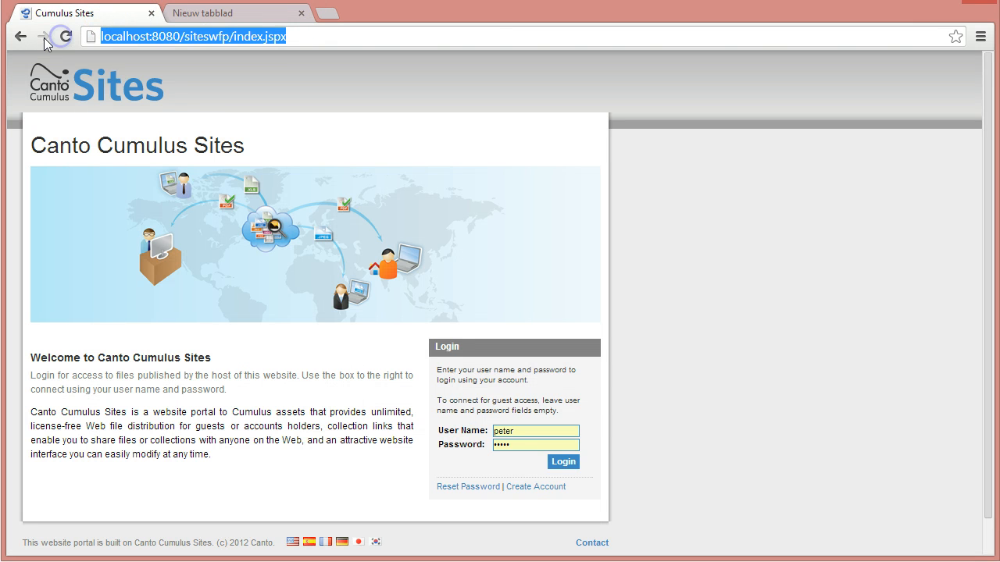
pyautogui.click(242, 14)
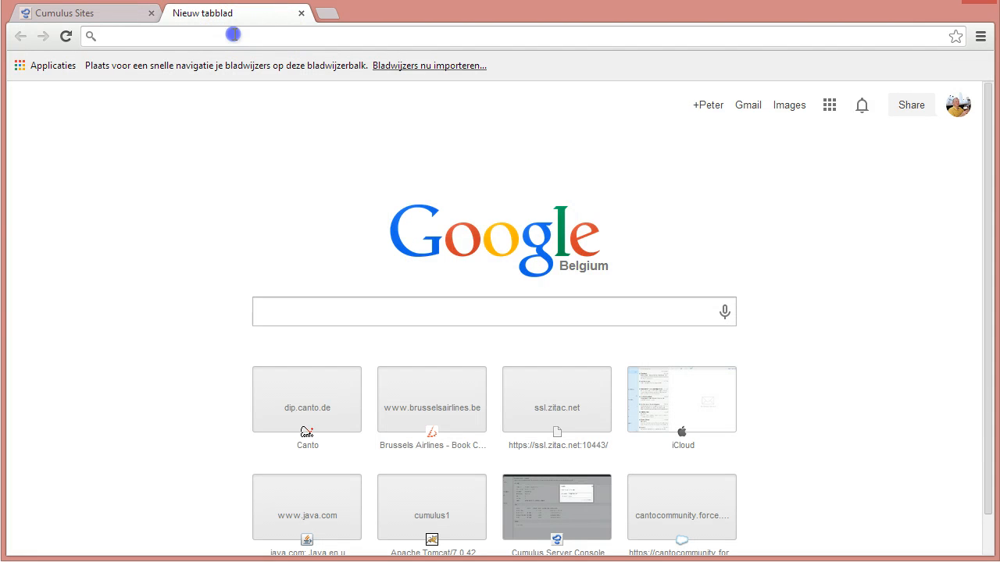
pyautogui.hotkey('ctrl', 'v')
pyautogui.press('BackSpace')
pyautogui.press('BackSpace')
pyautogui.press('BackSpace')
pyautogui.press('BackSpace')
pyautogui.press('BackSpace')
pyautogui.press('BackSpace')
pyautogui.press('BackSpace')
pyautogui.press('BackSpace')
pyautogui.press('BackSpace')
pyautogui.press('BackSpace')
pyautogui.press('BackSpace')
pyautogui.press('BackSpace')
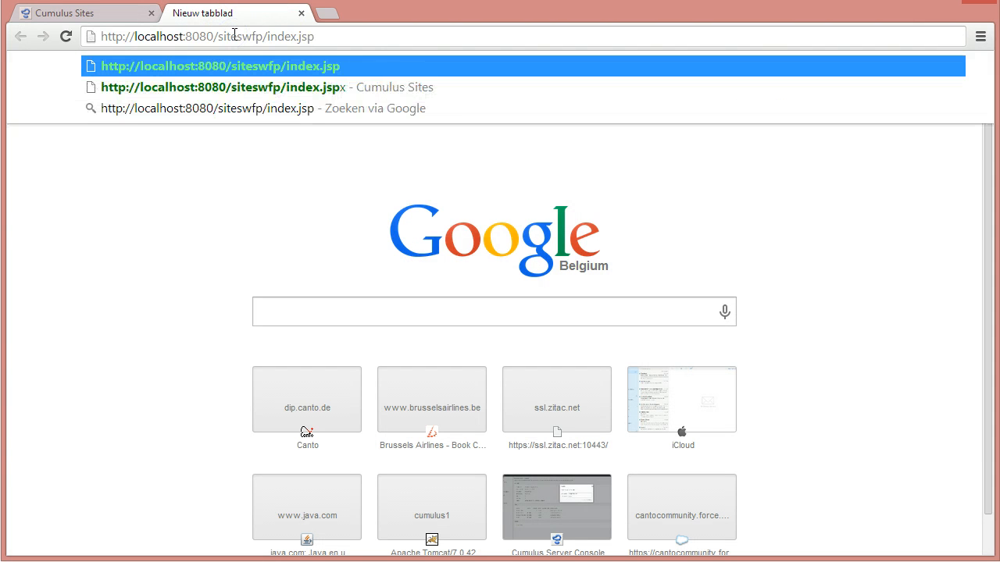
pyautogui.write('p/')
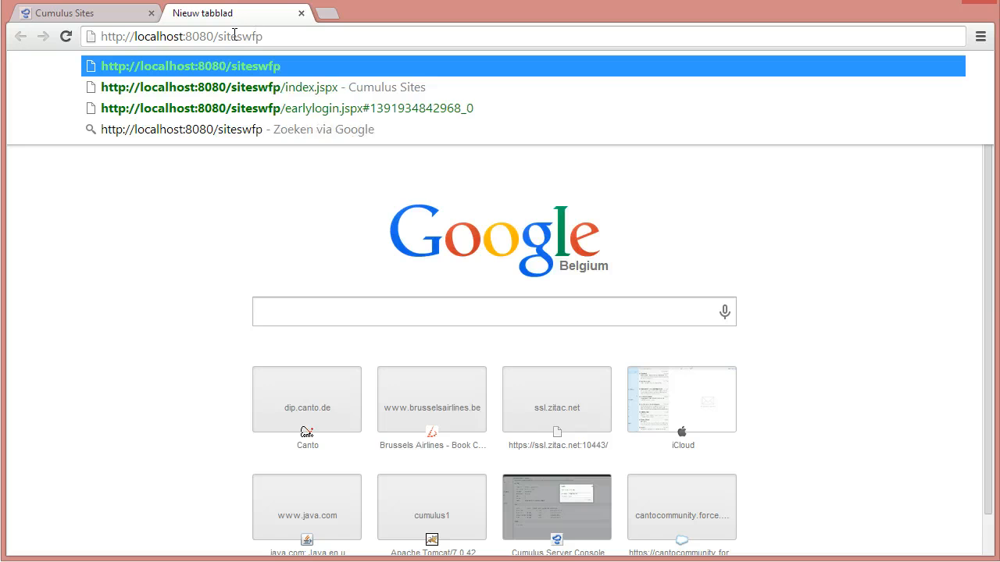
pyautogui.press('BackSpace')
pyautogui.press('BackSpace')
pyautogui.press('BackSpace')
pyautogui.press('BackSpace')
pyautogui.press('BackSpace')
pyautogui.press('BackSpace')
pyautogui.press('BackSpace')
pyautogui.press('BackSpace')
pyautogui.press('BackSpace')
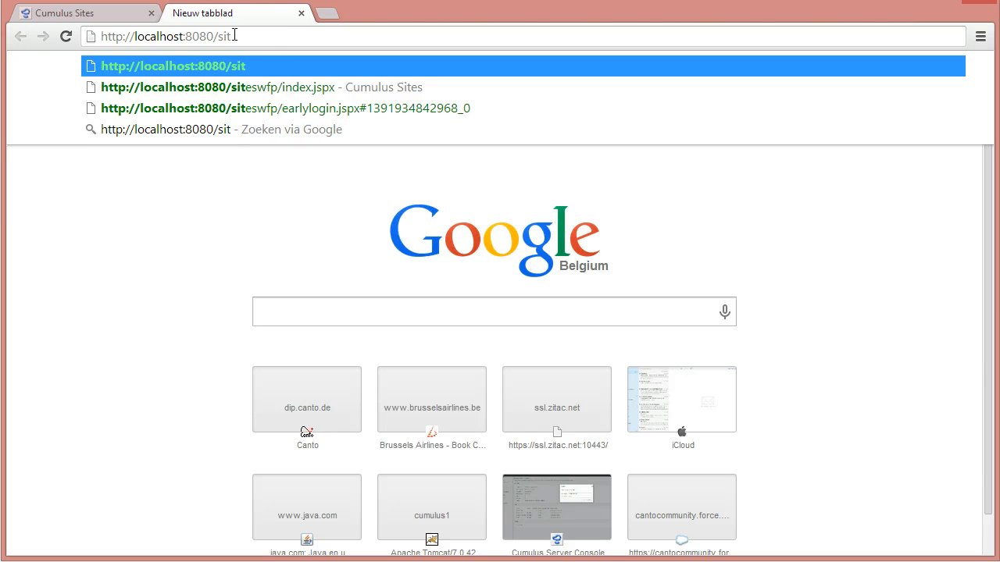
pyautogui.write('workflow')
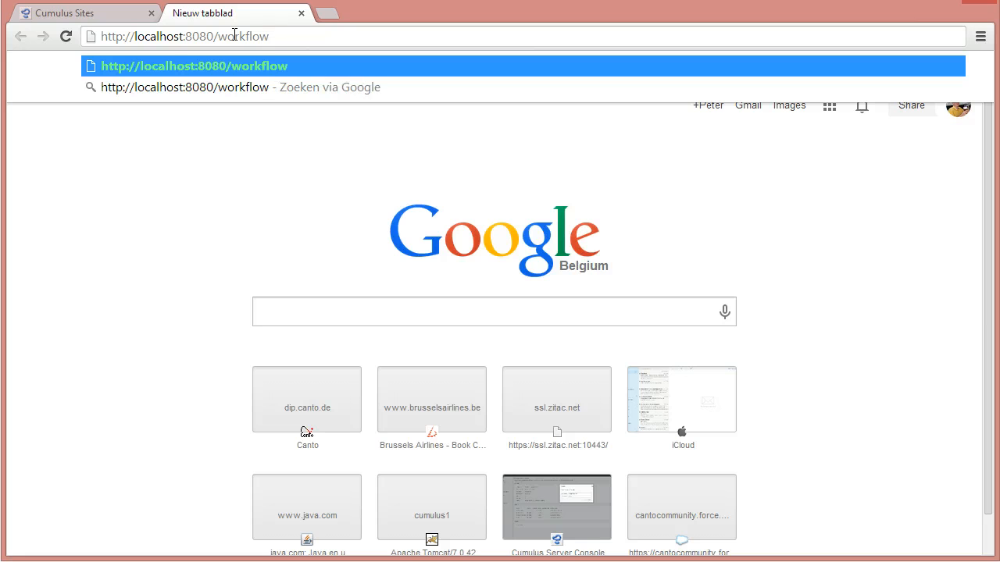
pyautogui.write('reporter')
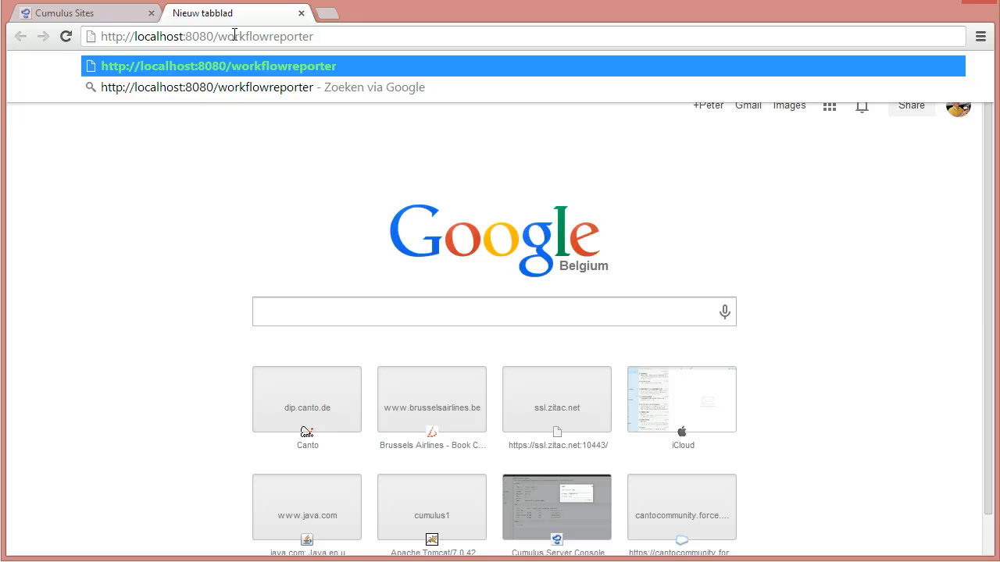
pyautogui.click(91, 15)
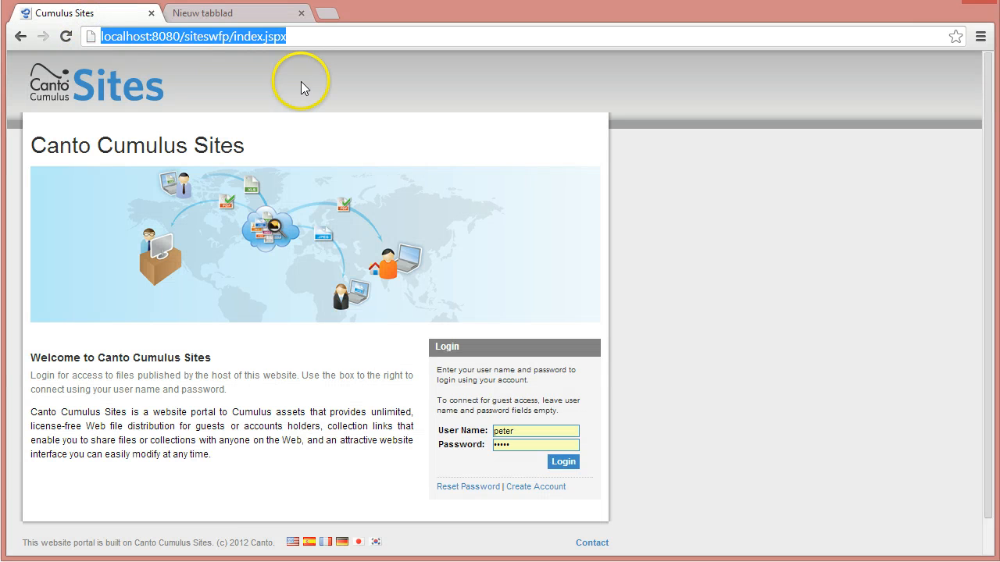
pyautogui.click(234, 15)
pyautogui.press('Return')
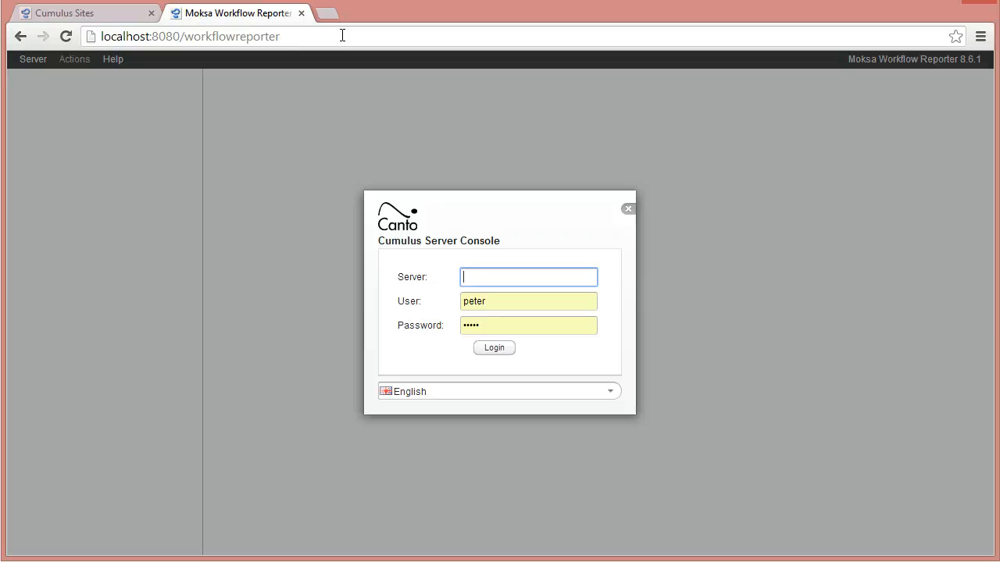
# - Log in to server localhost with the Marketing participant's user name and password, and decline password saving for this site
pyautogui.write('localhost')
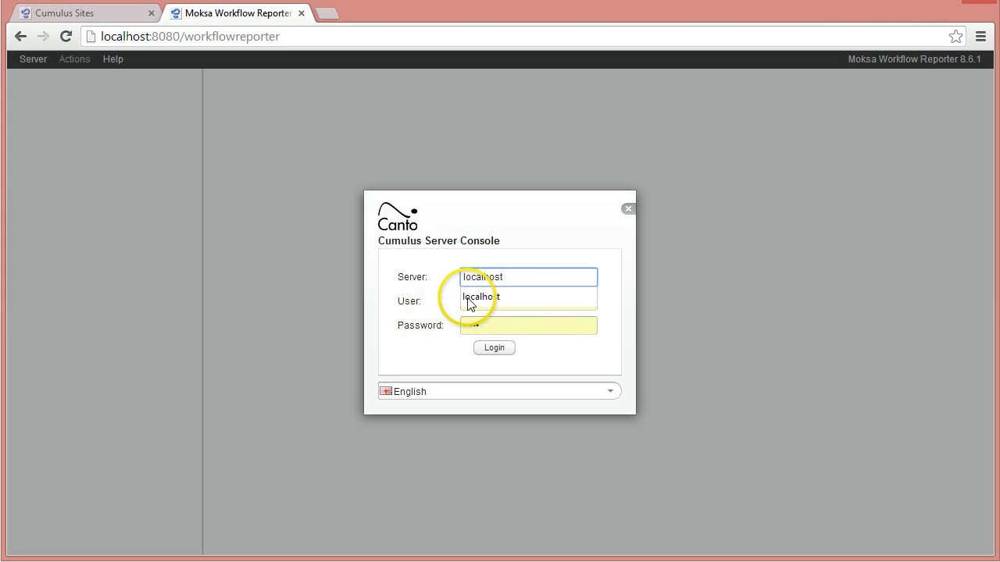
pyautogui.click(611, 292)
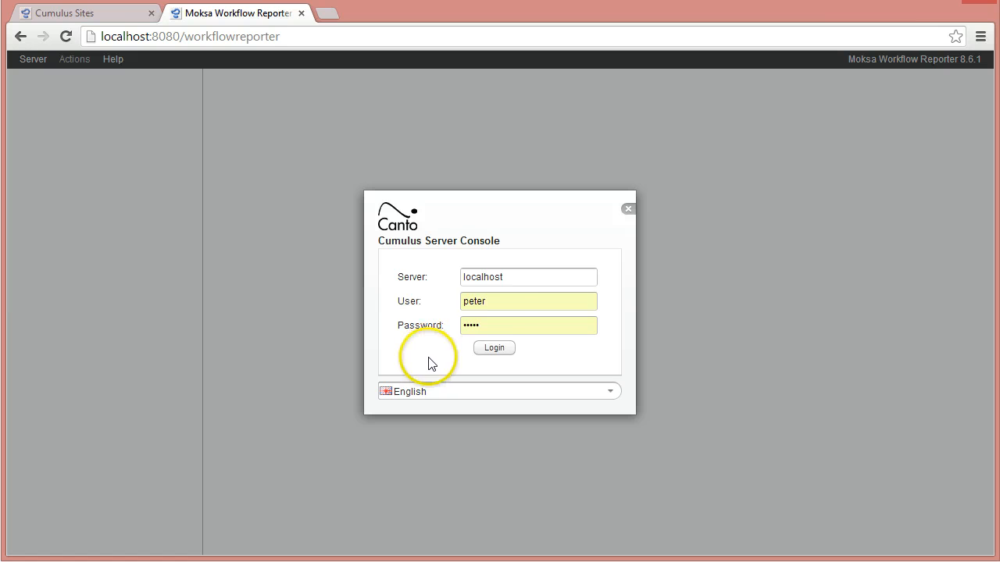
pyautogui.doubleClick(498, 306)
pyautogui.write('mar')
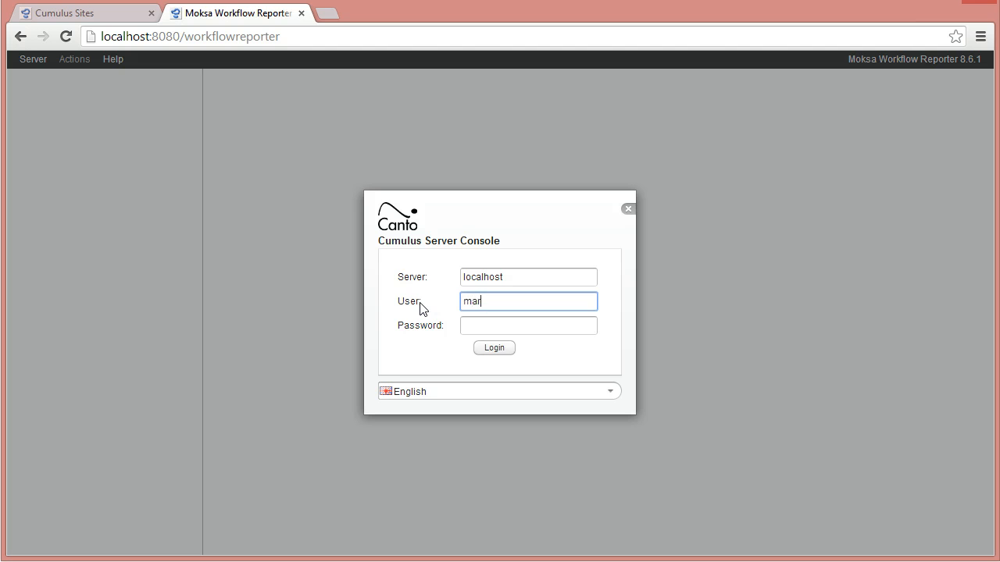
pyautogui.write('tin')
pyautogui.press('Tab')
pyautogui.write('•')
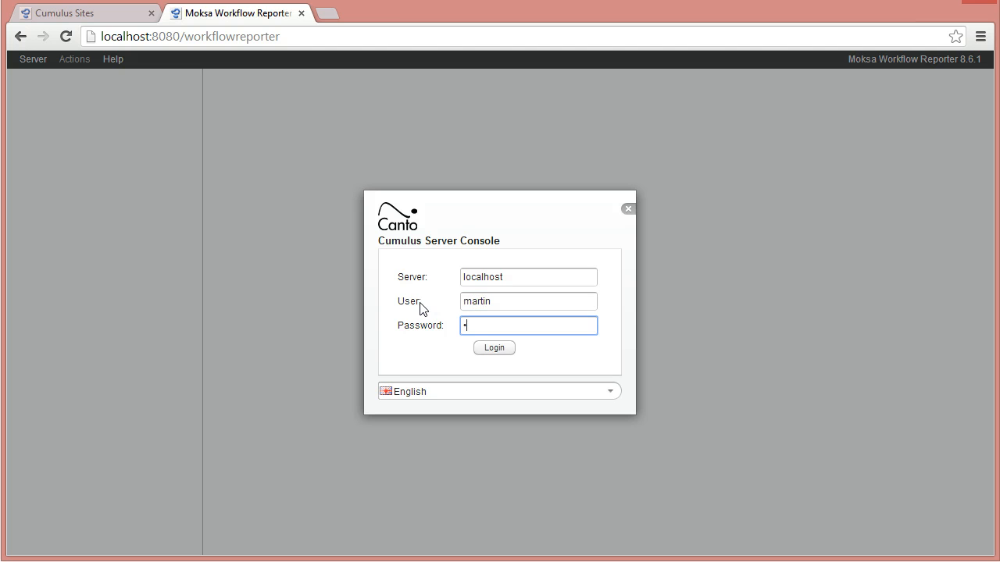
pyautogui.write('•••••')
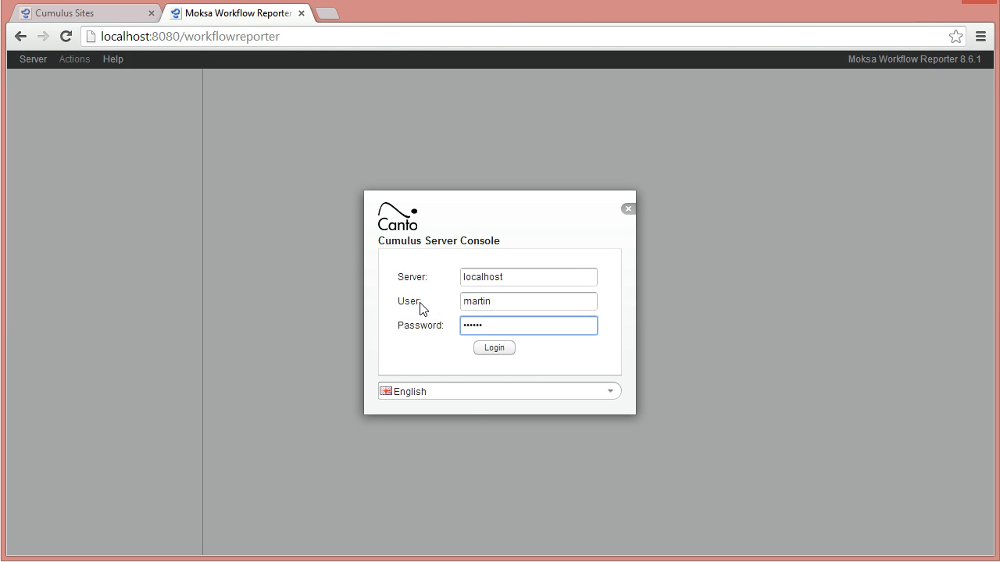
pyautogui.click(503, 355)
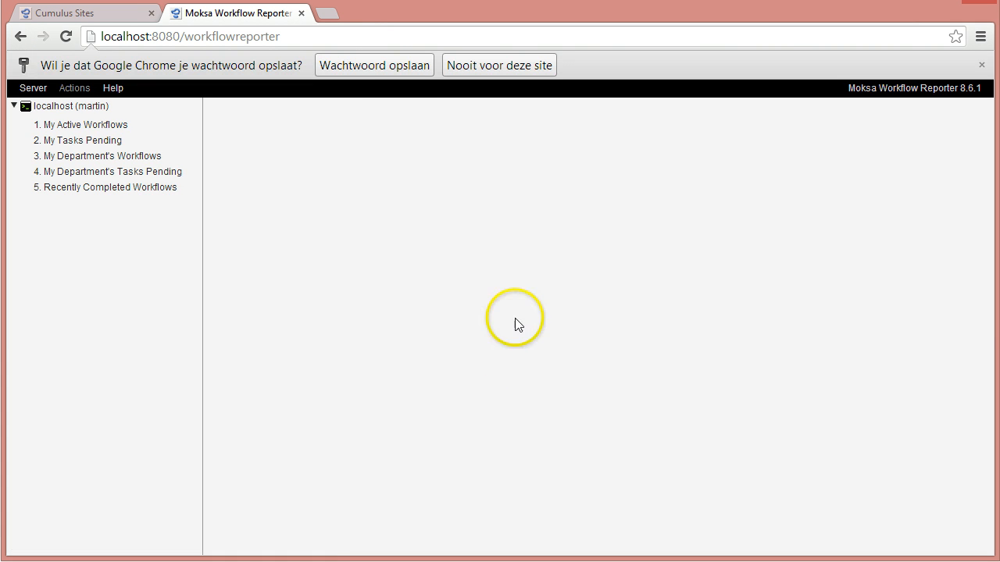
pyautogui.click(466, 62)
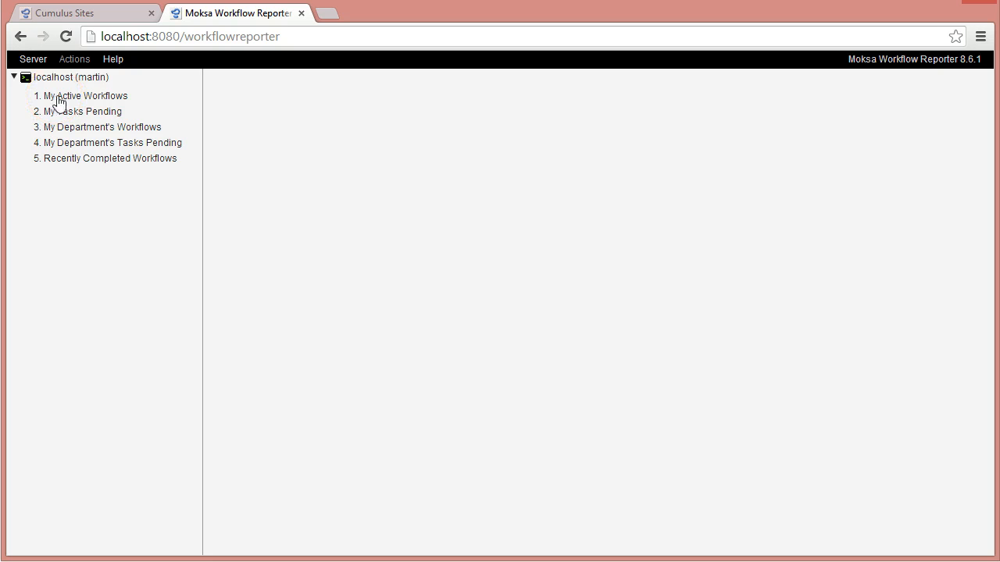
# - View the participant's My Active Workflows and My Tasks Pending reports
pyautogui.click(90, 97)
pyautogui.click(92, 99)
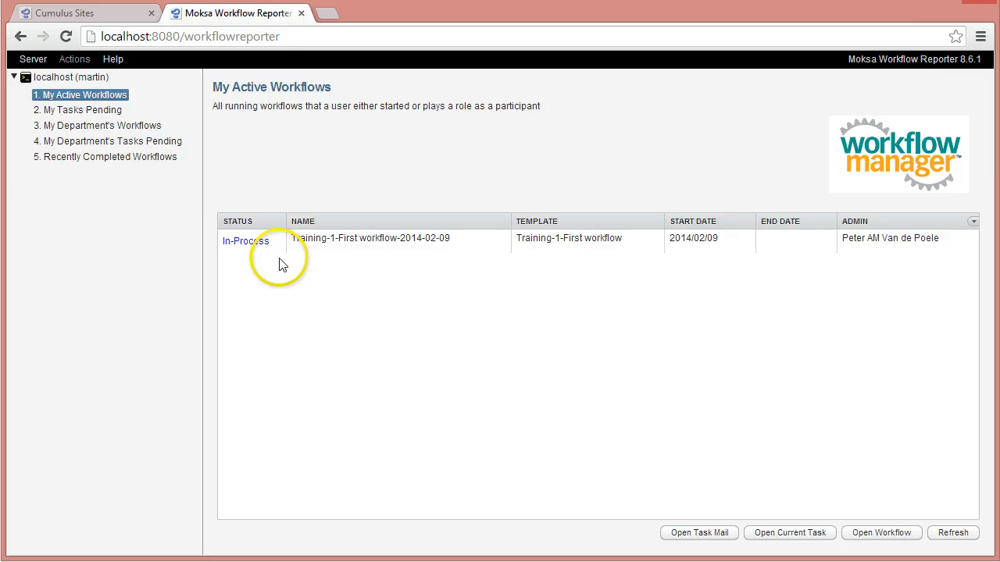
pyautogui.click(75, 110)
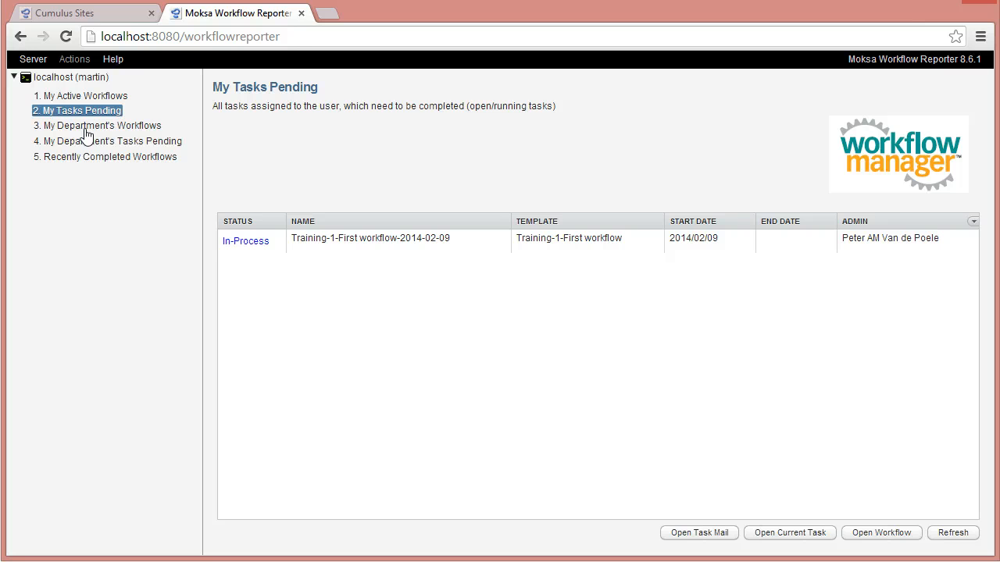
pyautogui.click(102, 164)
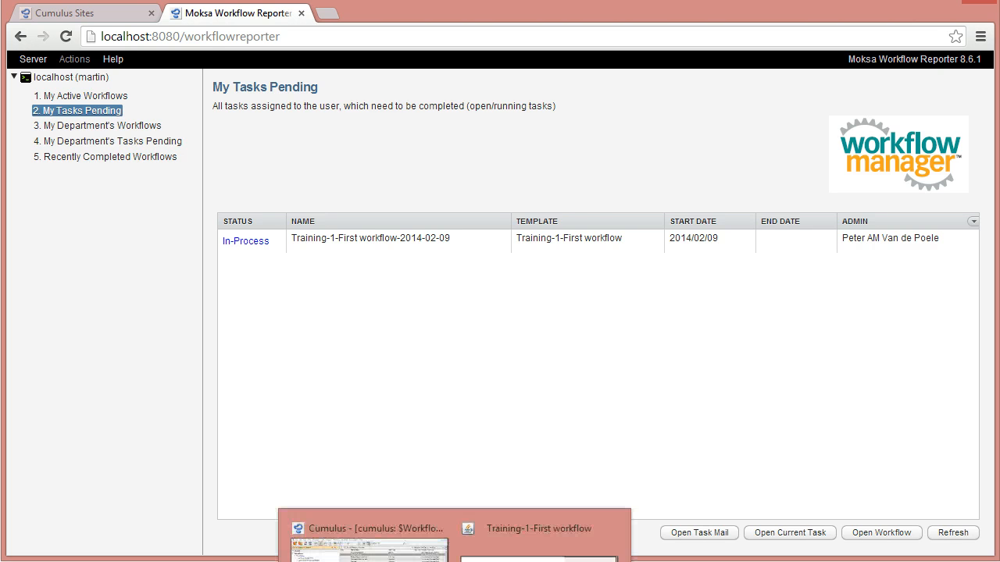
# - Switch to Thunderbird, fetch mail for the Marketing participant's account, and open the Training-1-First workflow-2014-02-09 - Approve Design message in its inbox
pyautogui.click(484, 561)
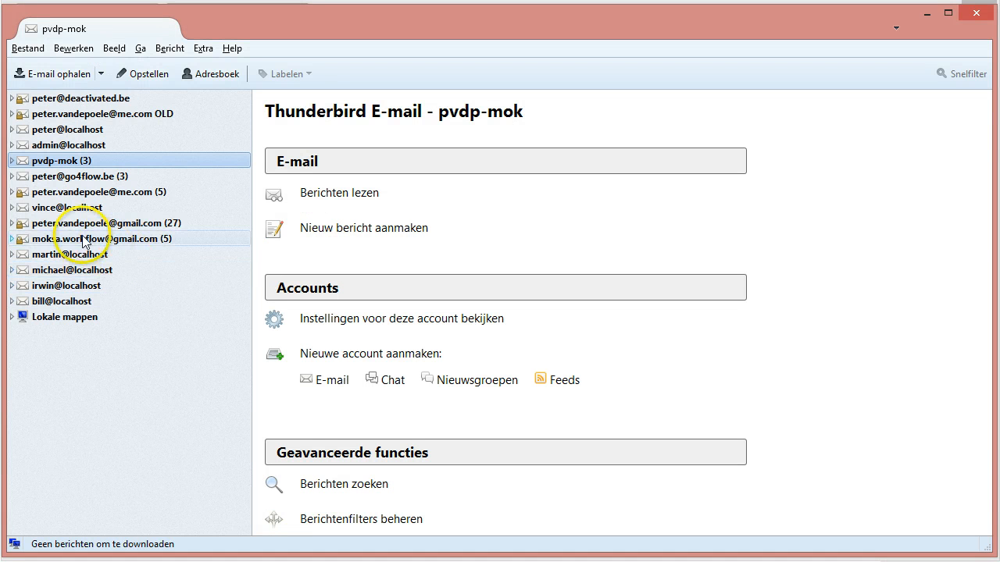
pyautogui.click(37, 254)
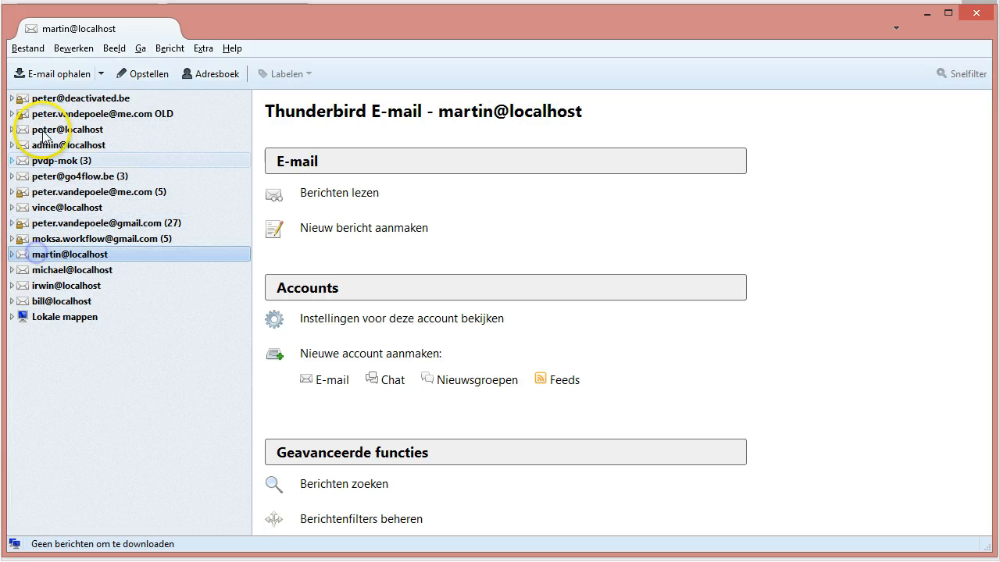
pyautogui.click(53, 76)
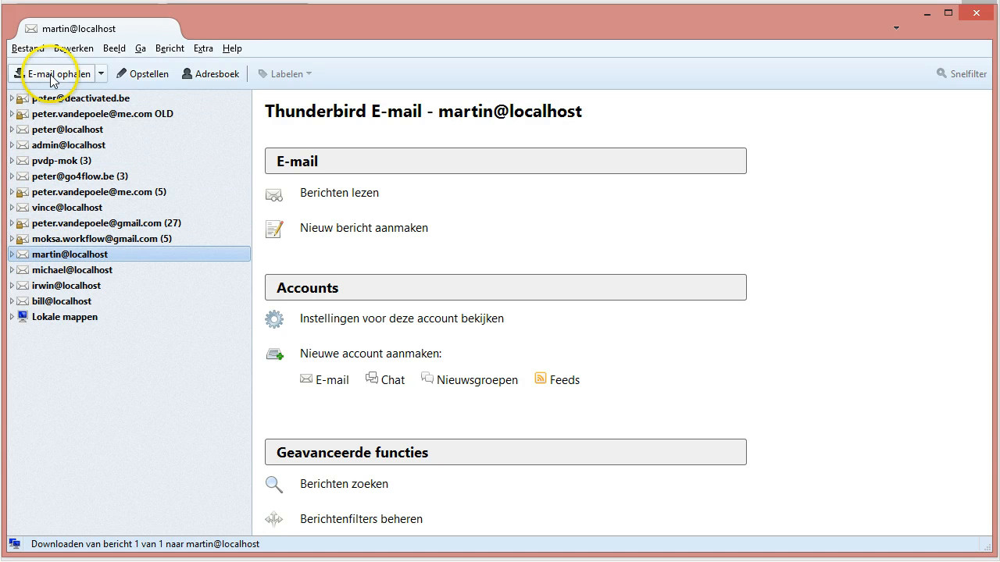
pyautogui.click(12, 254)
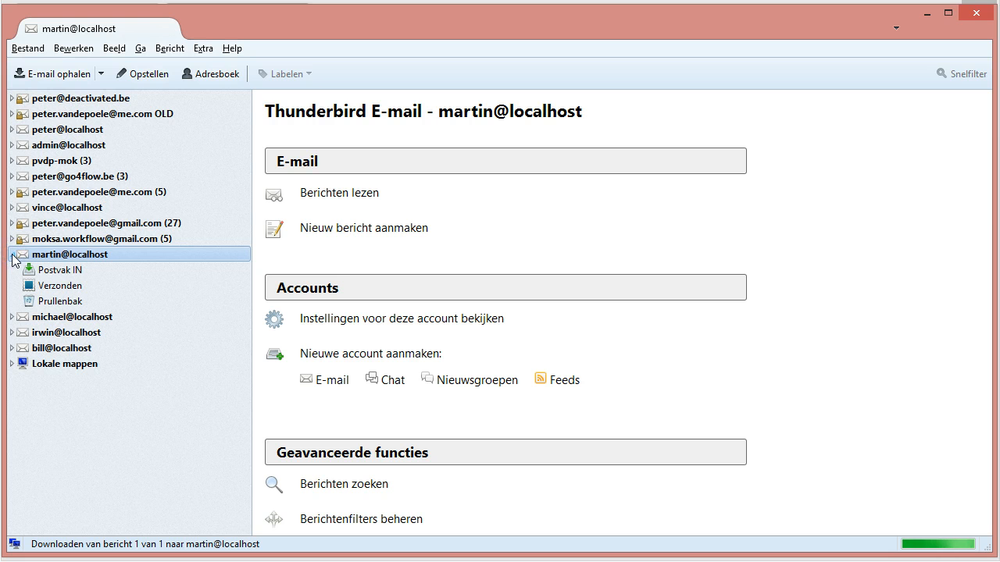
pyautogui.click(67, 270)
pyautogui.click(391, 233)
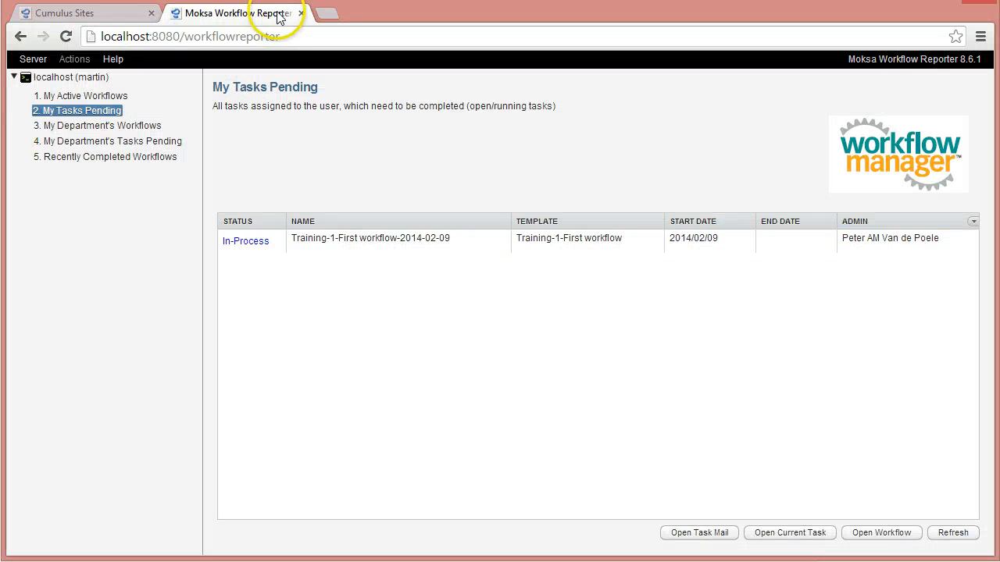
# - In the Workflow Reporter's pending tasks, open the task mail of Training-1-First workflow-2014-02-09
pyautogui.click(327, 256)
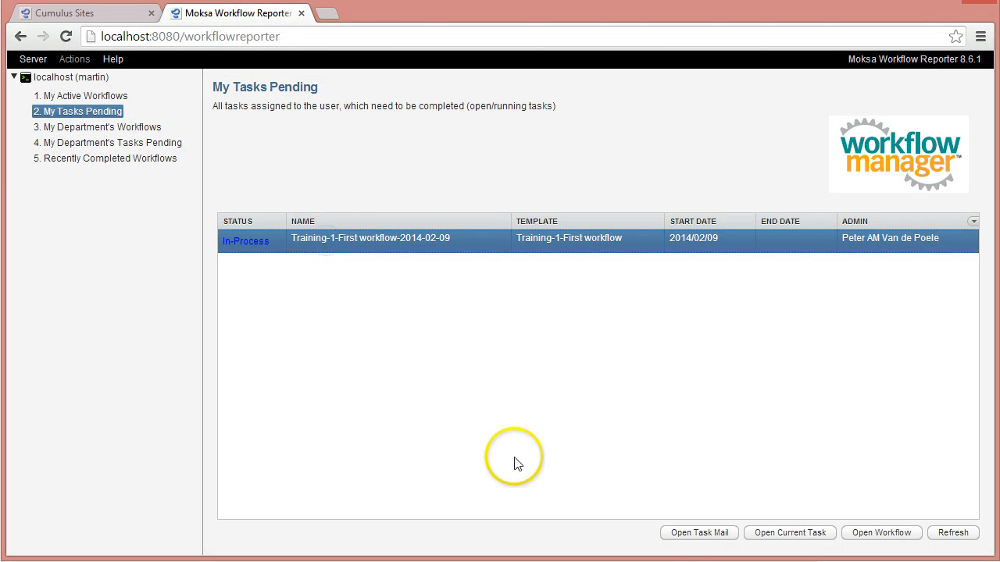
pyautogui.click(698, 534)
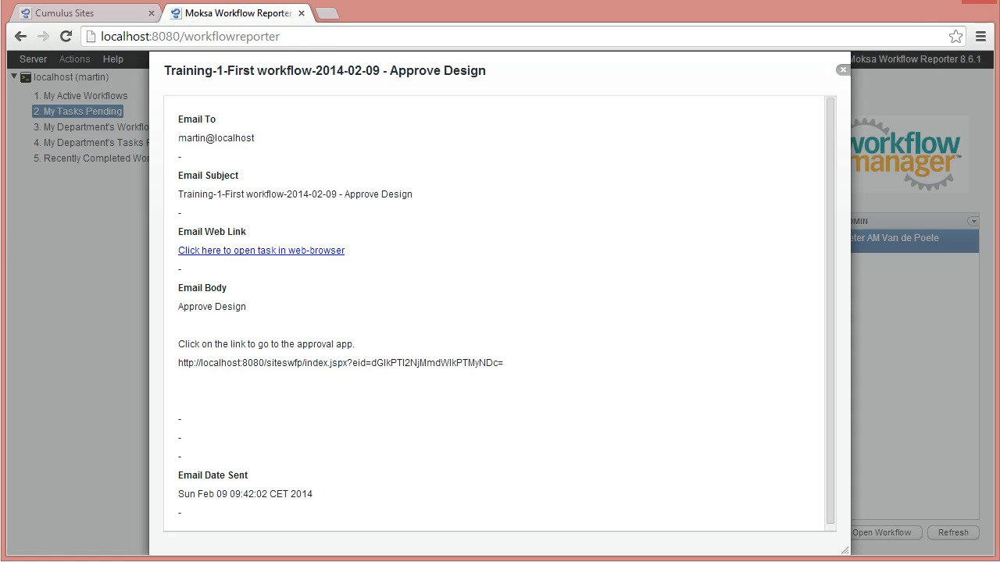
# - Switch back to Thunderbird and open the approval app link in the Approve Design message
pyautogui.hotkey('alt', 'Tab')
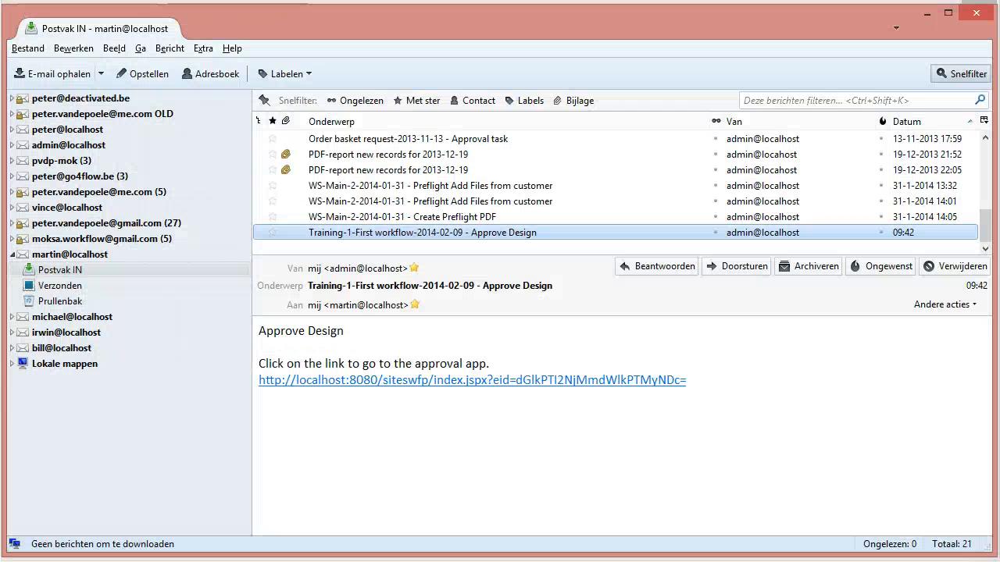
pyautogui.click(420, 383)
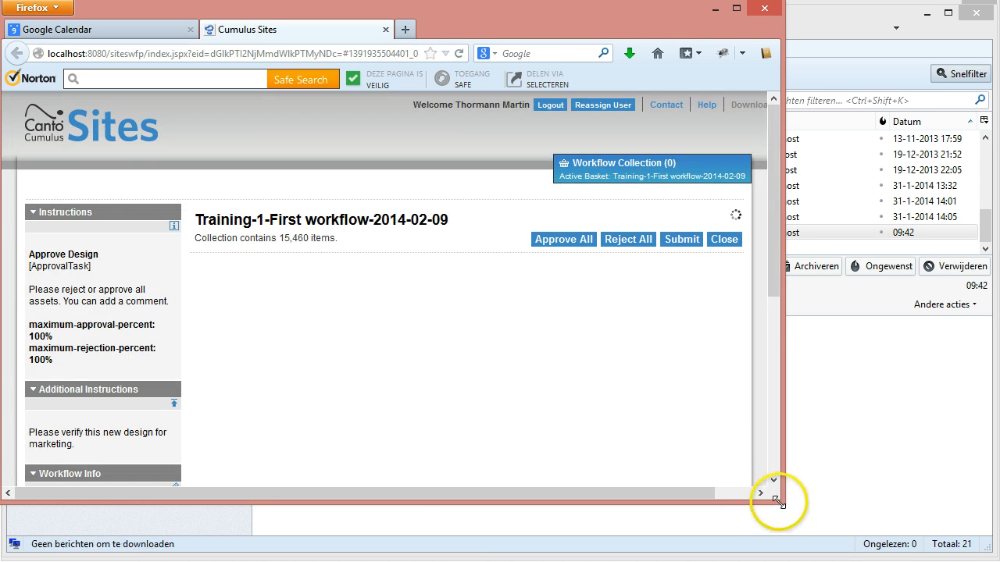
# - Enlarge and reposition the browser window with the approval task so it fills the screen
pyautogui.moveTo(784, 502); pyautogui.dragTo(986, 555)
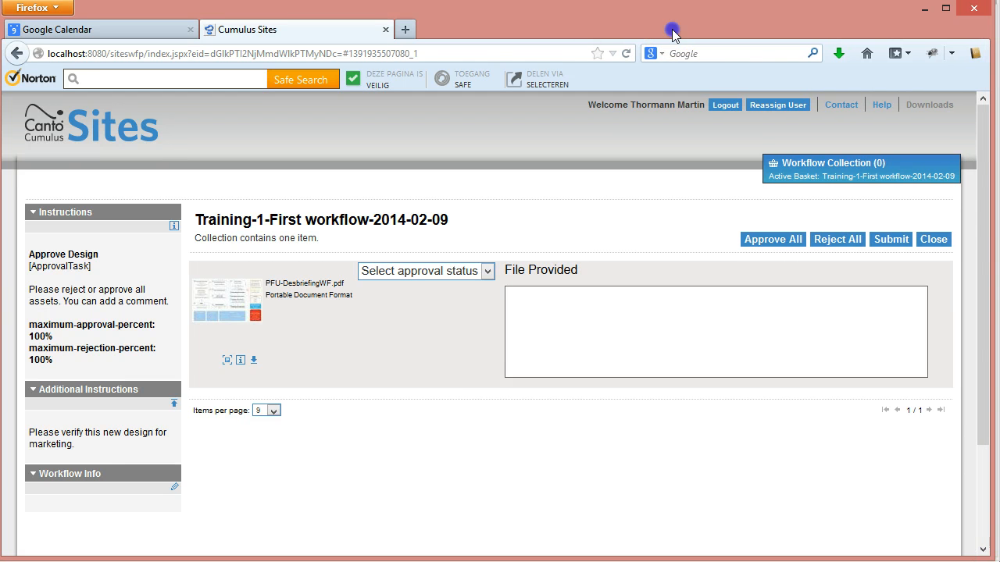
pyautogui.moveTo(672, 29); pyautogui.dragTo(672, 16)
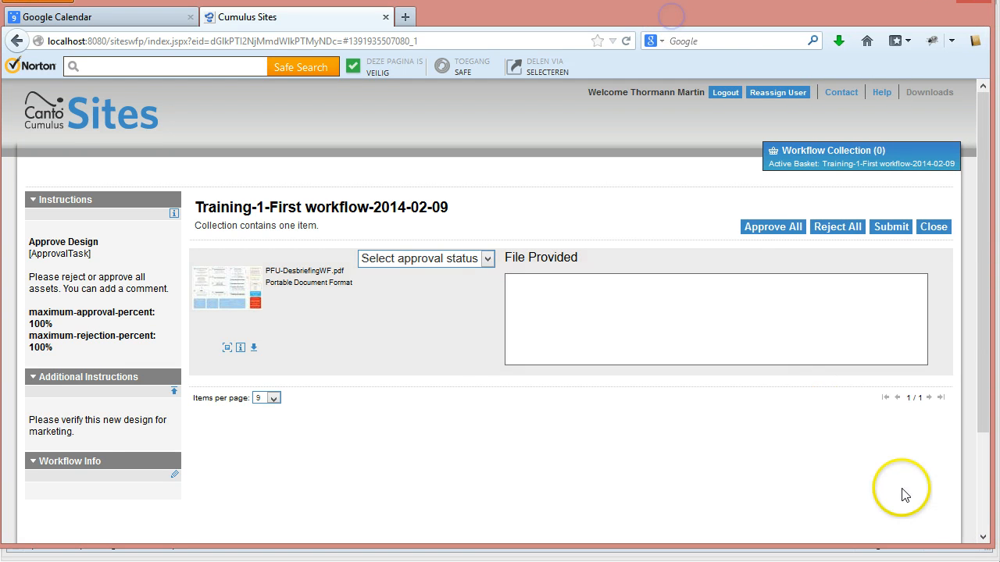
pyautogui.moveTo(988, 547); pyautogui.dragTo(992, 561)
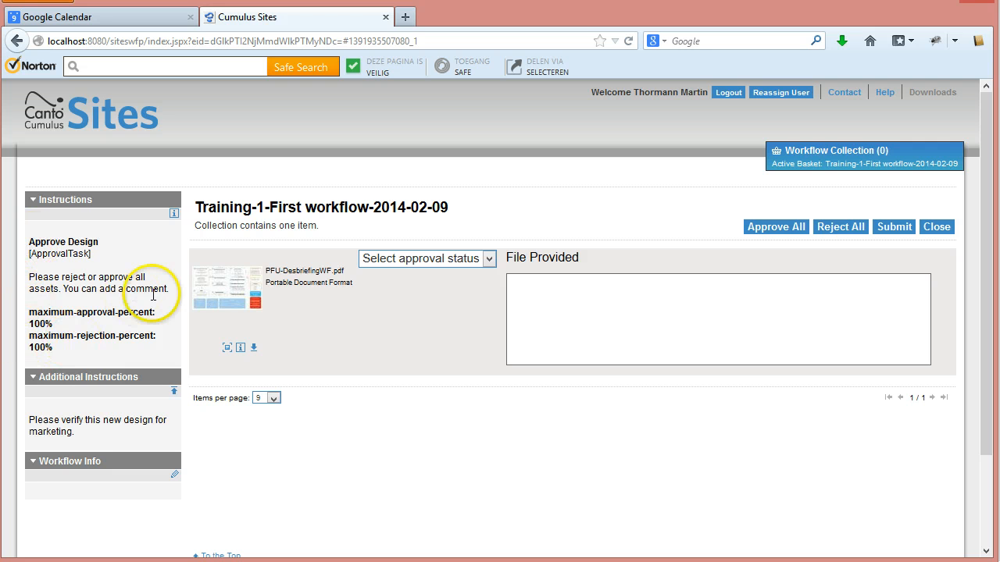
# - Read the Approve Design instructions and the additional instructions of the approval task
pyautogui.moveTo(169, 290); pyautogui.dragTo(31, 249)
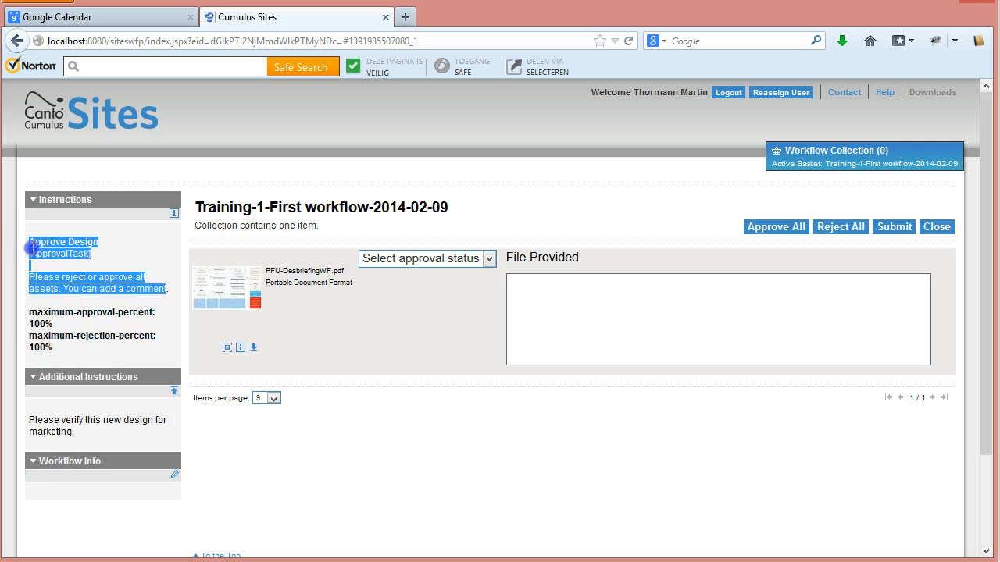
pyautogui.click(110, 260)
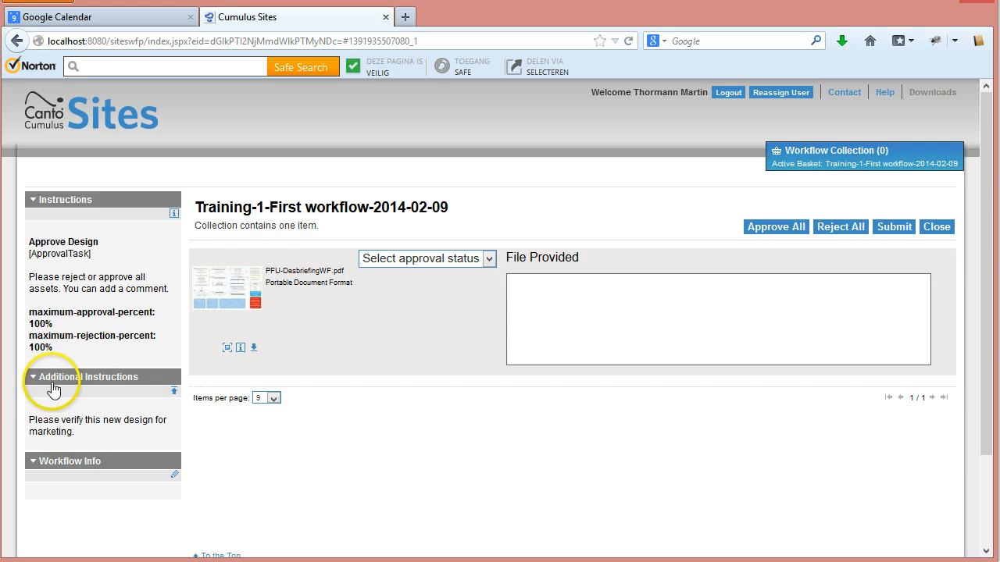
pyautogui.click(55, 428)
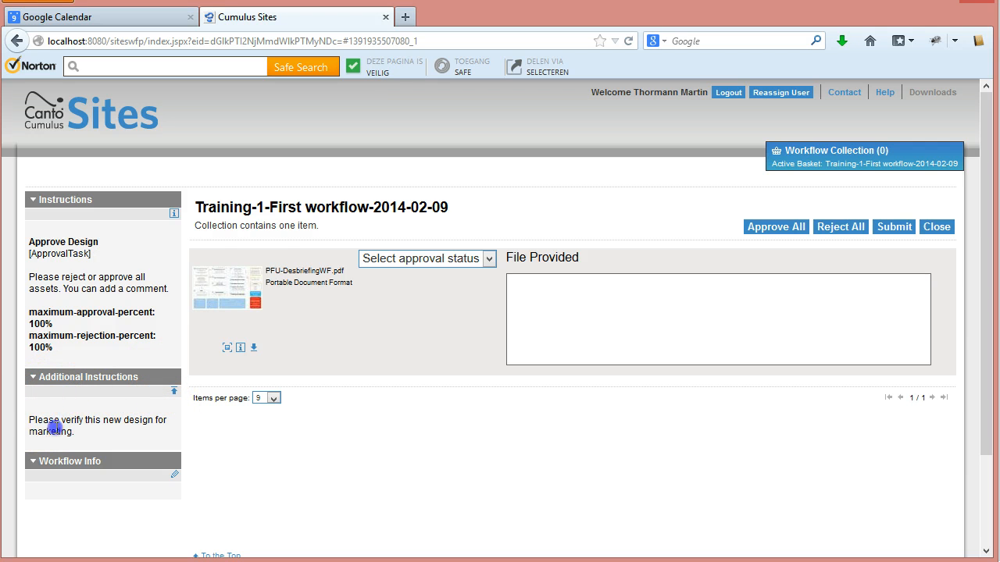
pyautogui.tripleClick(54, 428)
pyautogui.click(109, 439)
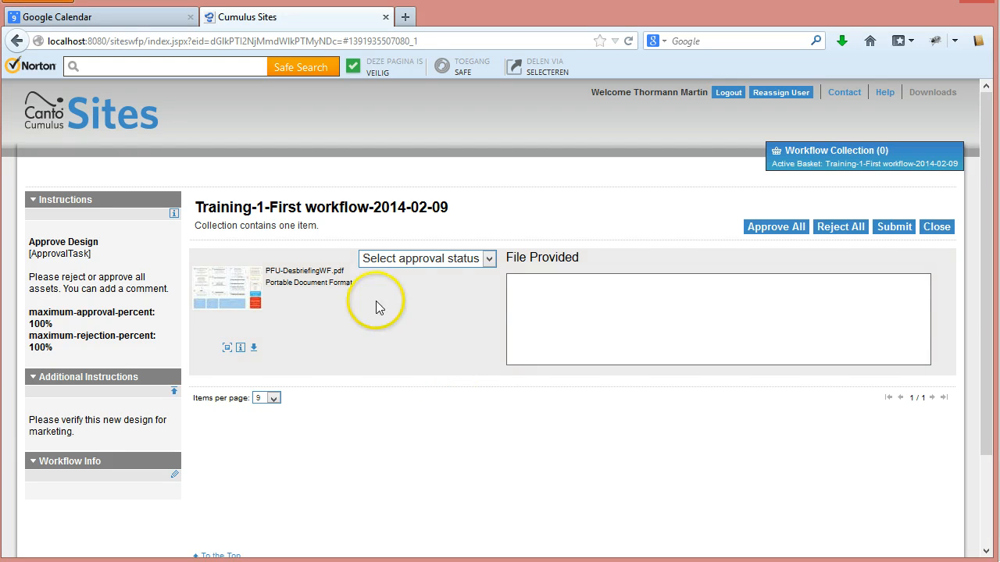
# - Preview PFU-DesbriefingWF.pdf in the approval task and close the preview
pyautogui.click(490, 258)
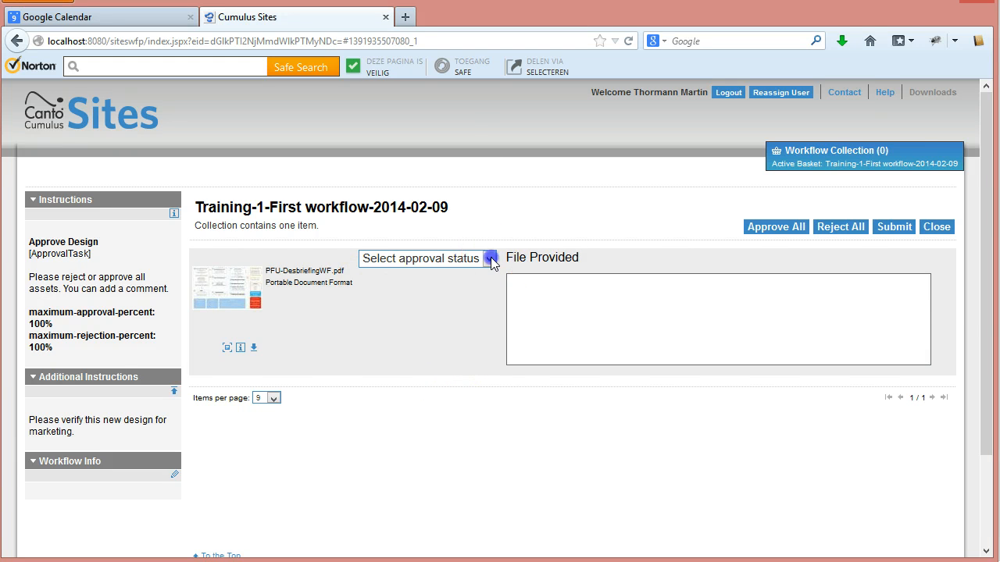
pyautogui.click(344, 381)
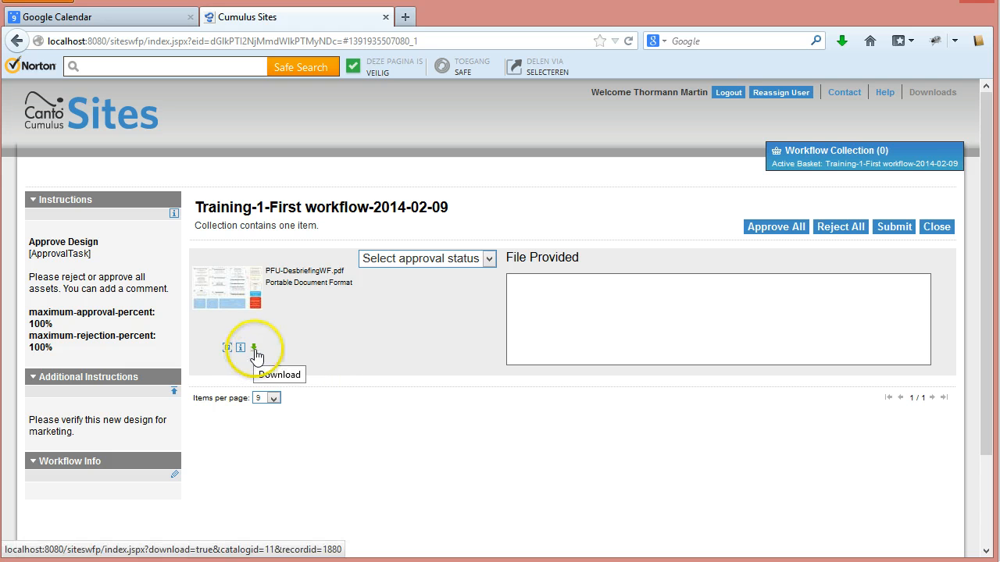
pyautogui.click(228, 347)
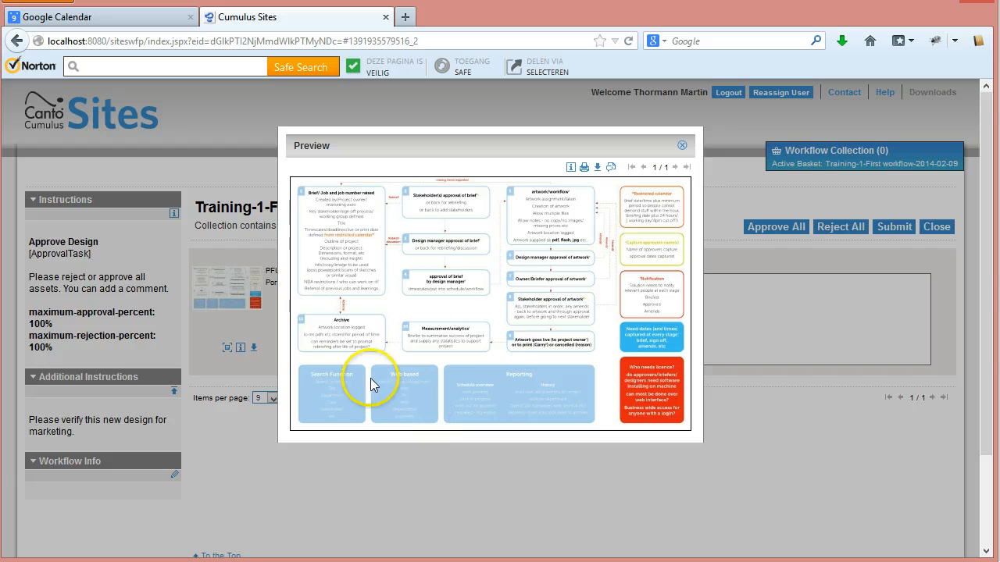
pyautogui.click(681, 147)
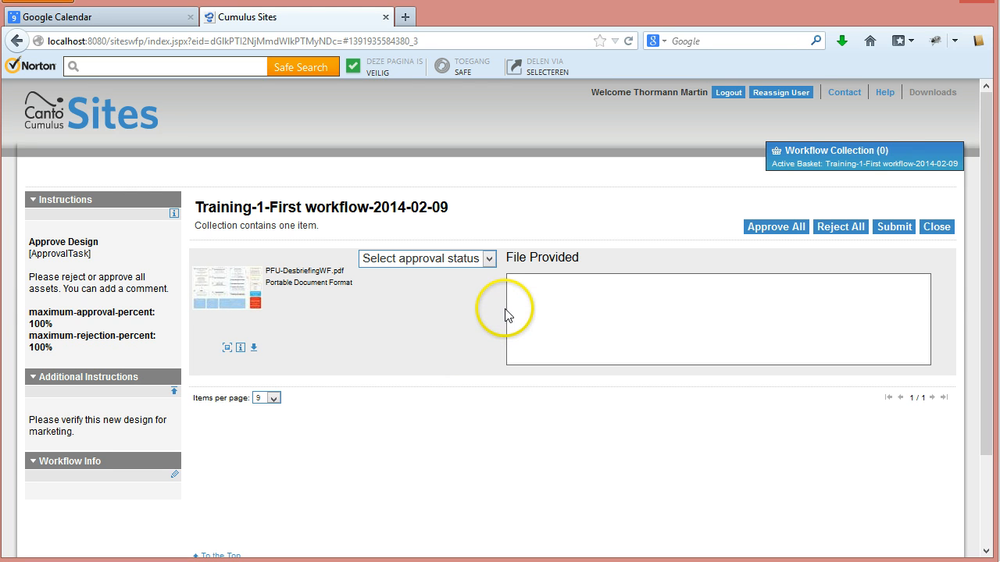
# - Approve PFU-DesbriefingWF.pdf with the comment "design is ok" and submit the approval task
pyautogui.click(489, 259)
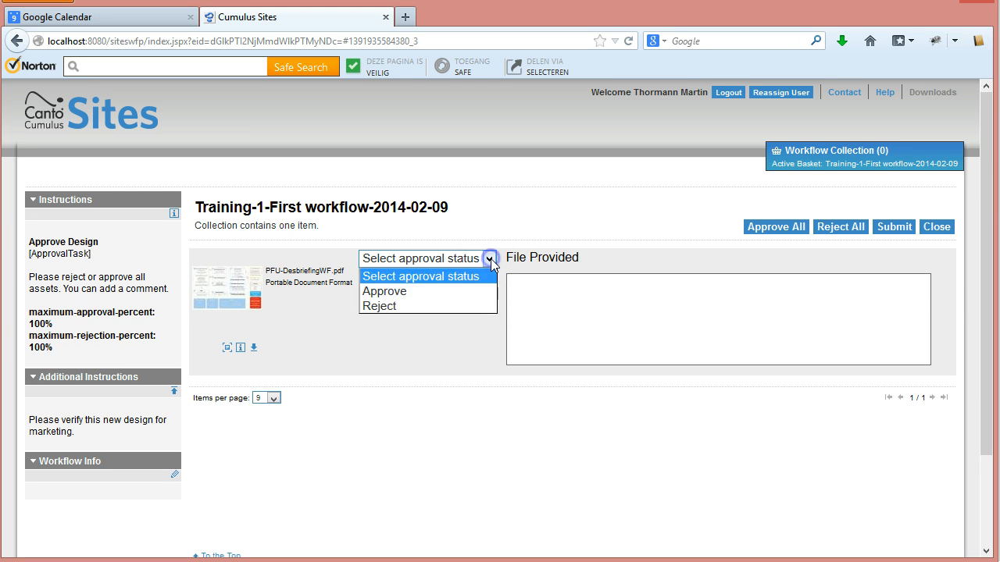
pyautogui.click(374, 291)
pyautogui.click(375, 245)
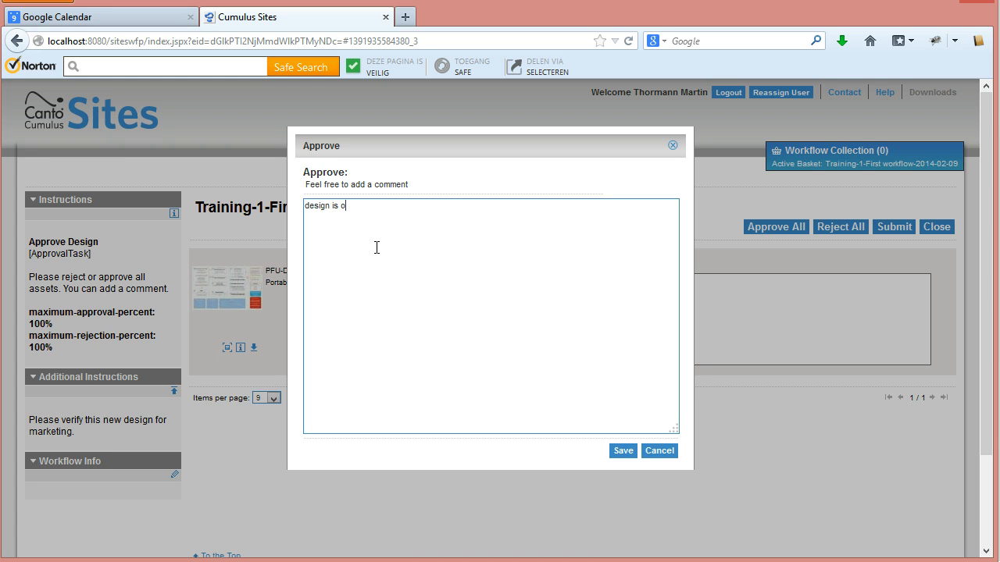
pyautogui.click(618, 451)
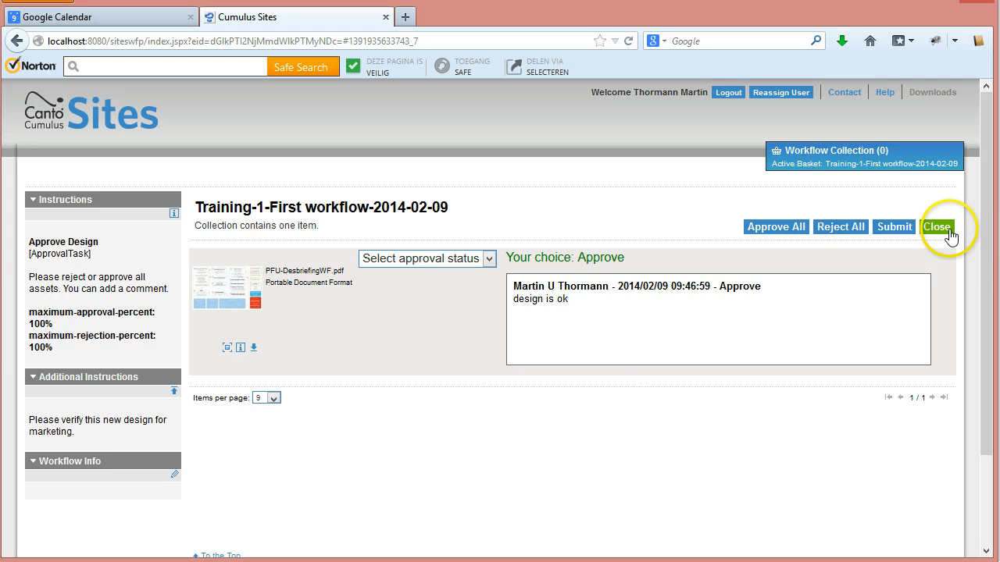
pyautogui.click(895, 228)
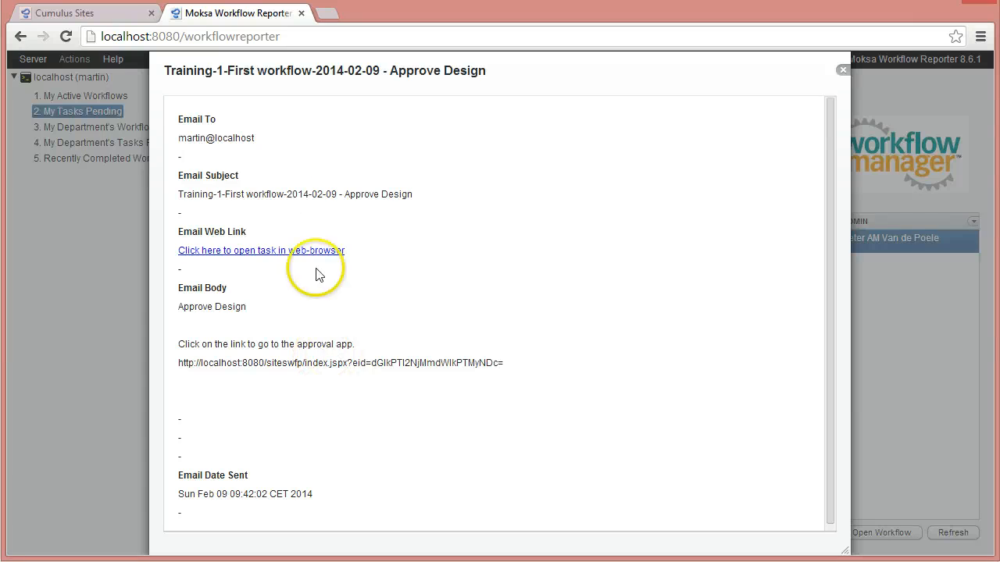
# - Switch to the Workflow Reporter, close the task mail, and review the history and summary of Training-1-First workflow-2014-02-09
pyautogui.click(843, 72)
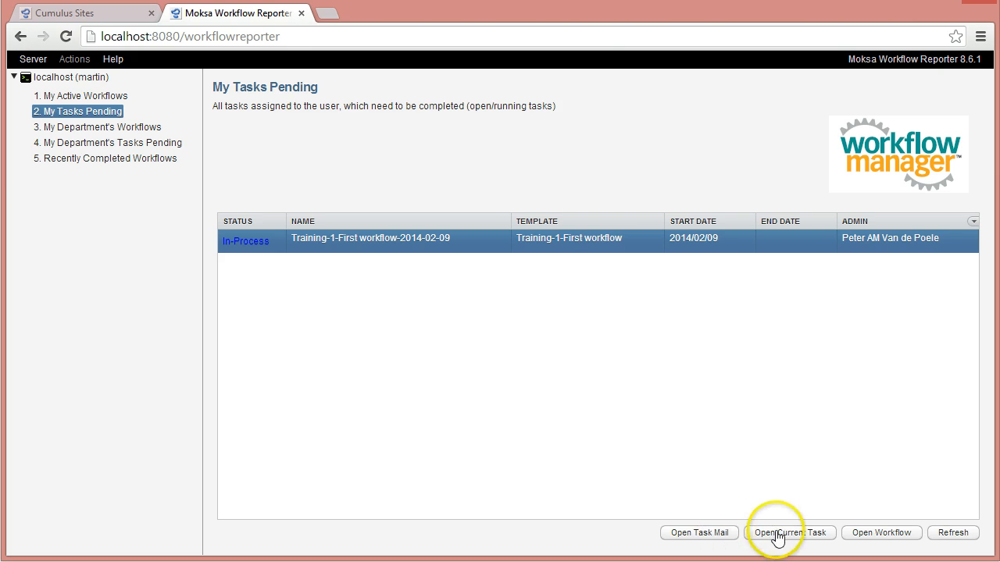
pyautogui.click(877, 536)
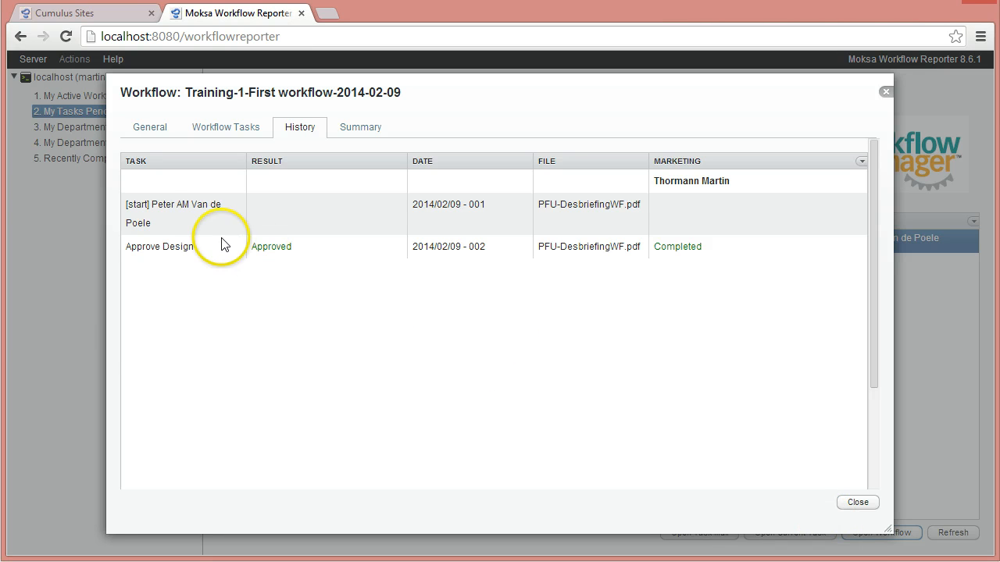
pyautogui.click(163, 219)
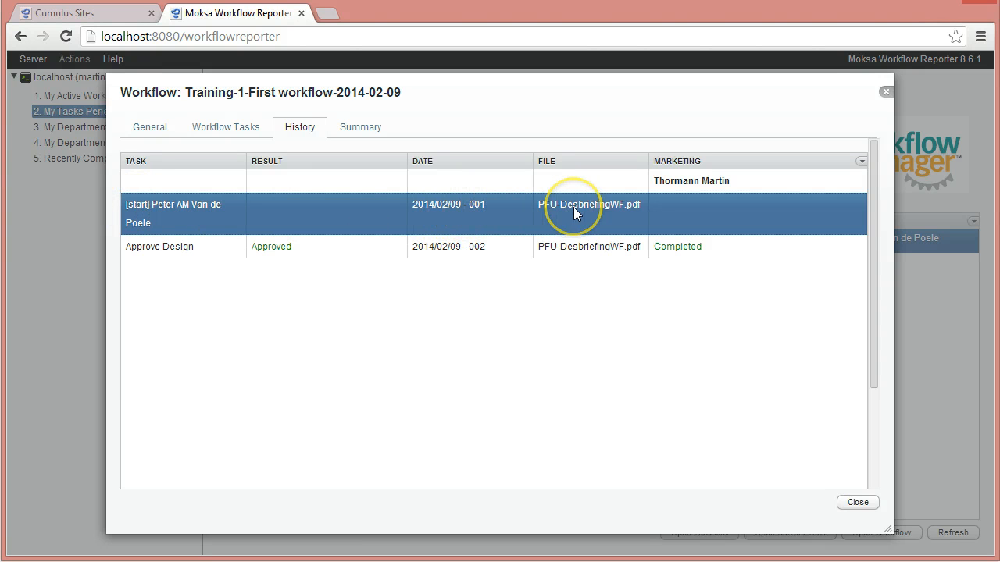
pyautogui.click(152, 248)
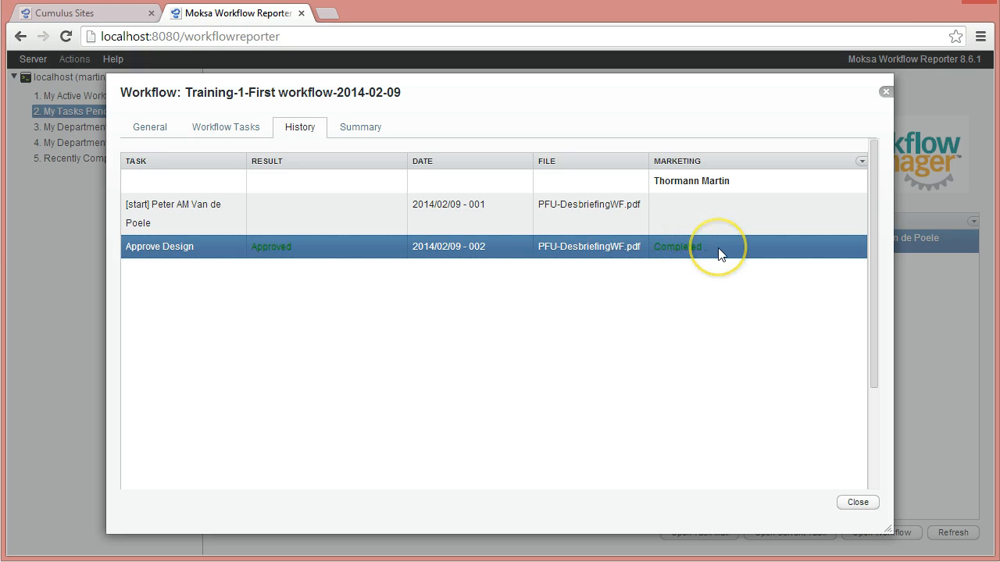
pyautogui.click(360, 128)
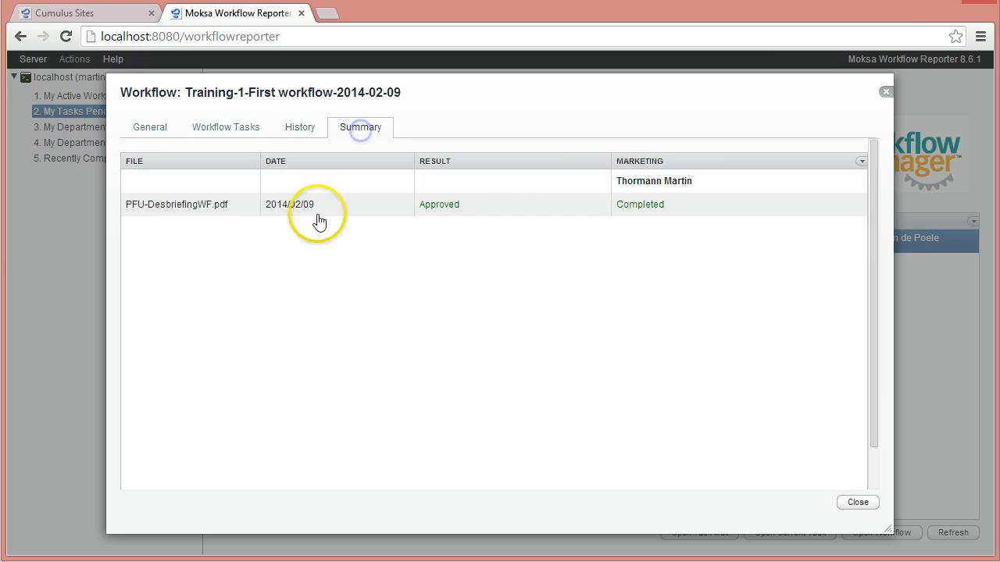
pyautogui.click(197, 207)
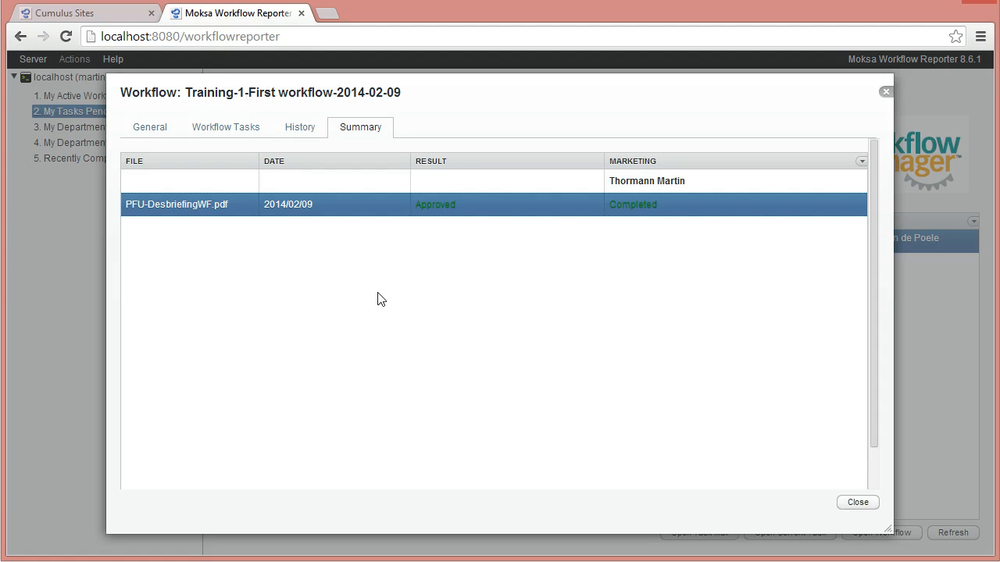
# - Open the Approve Design task from the workflow's tasks and view its input records
pyautogui.click(202, 135)
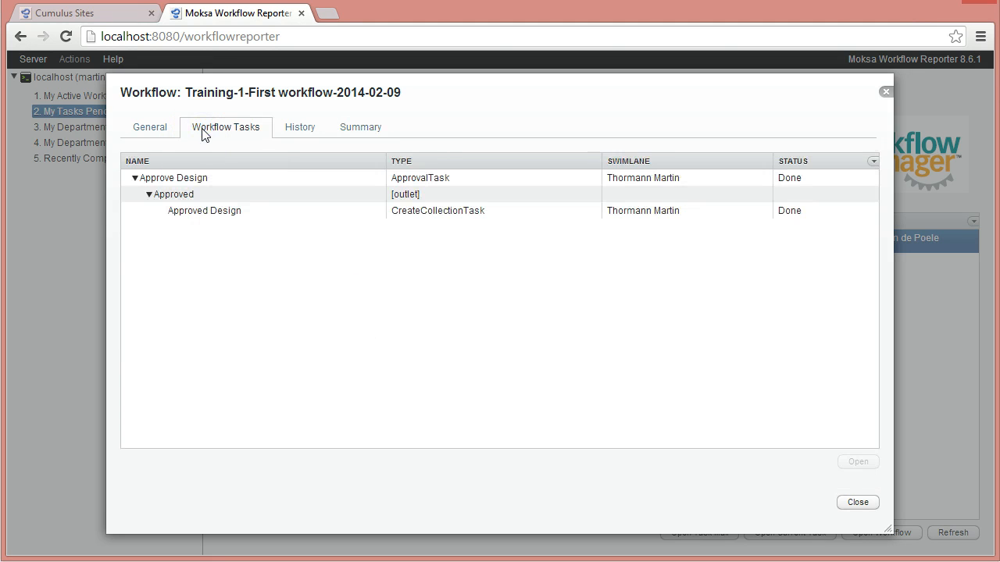
pyautogui.click(167, 179)
pyautogui.click(858, 462)
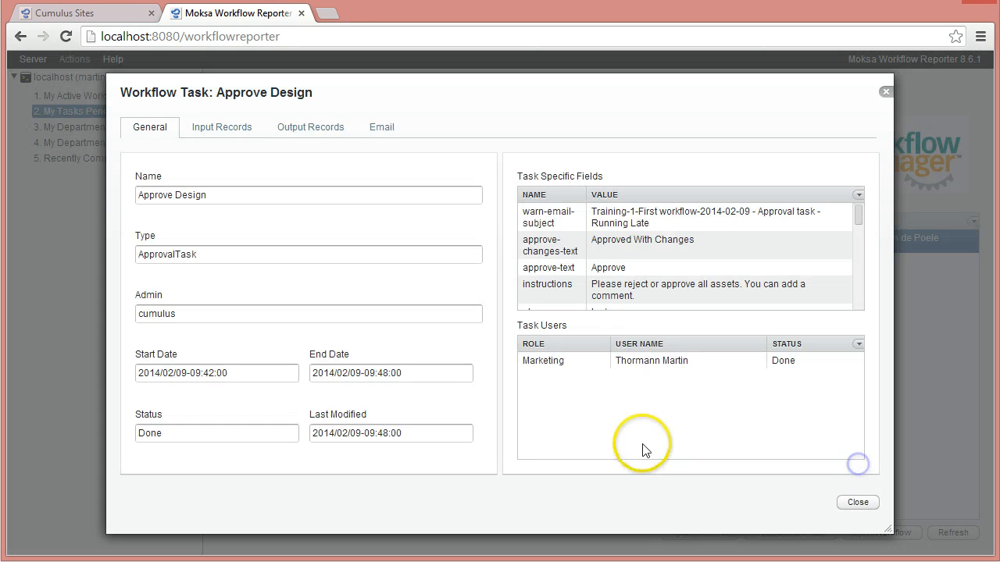
pyautogui.click(222, 128)
pyautogui.click(186, 209)
# - Examine the participant's vote and comment on PFU-DesbriefingWF.pdf in the Approve Design task's output records
pyautogui.click(299, 133)
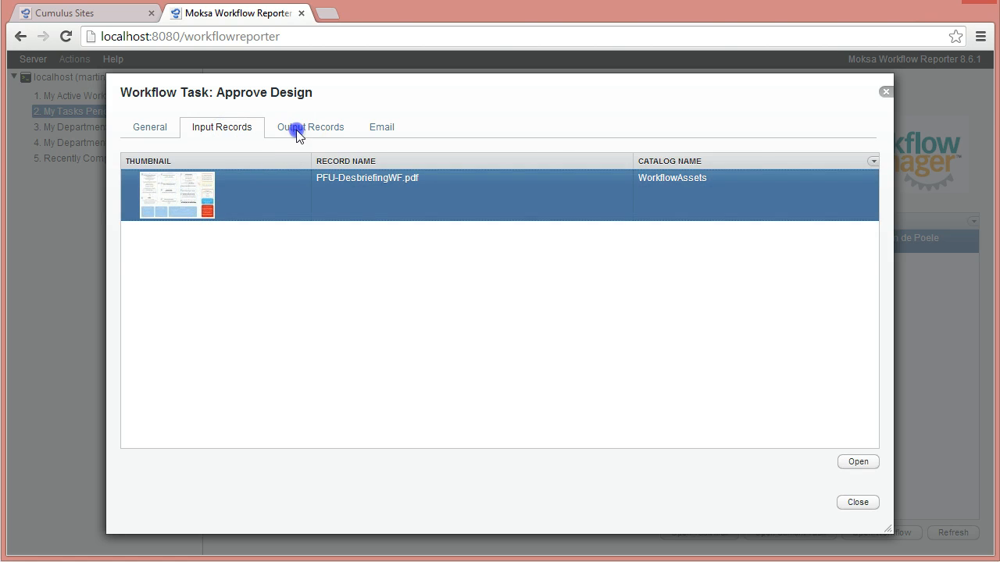
pyautogui.click(195, 209)
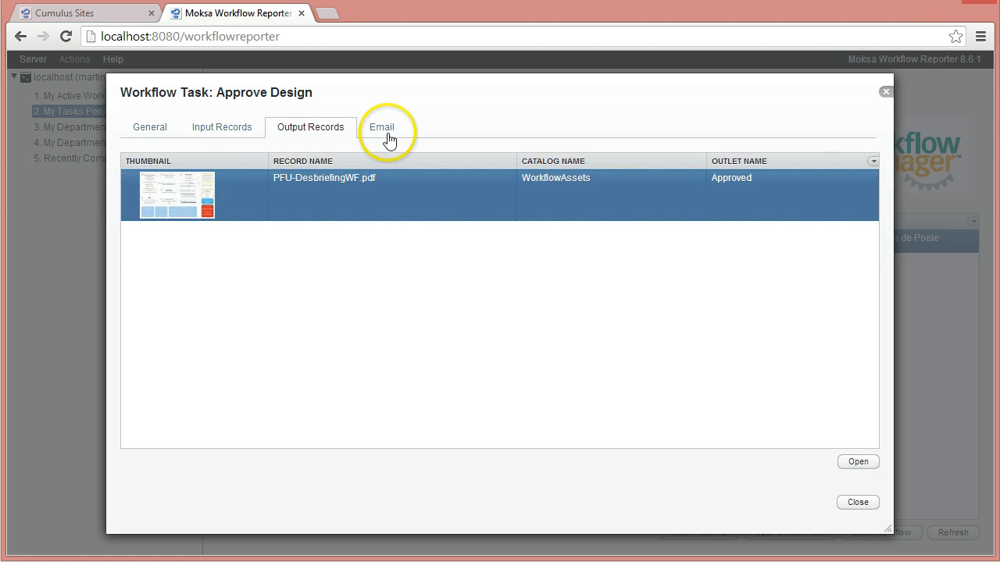
pyautogui.click(856, 463)
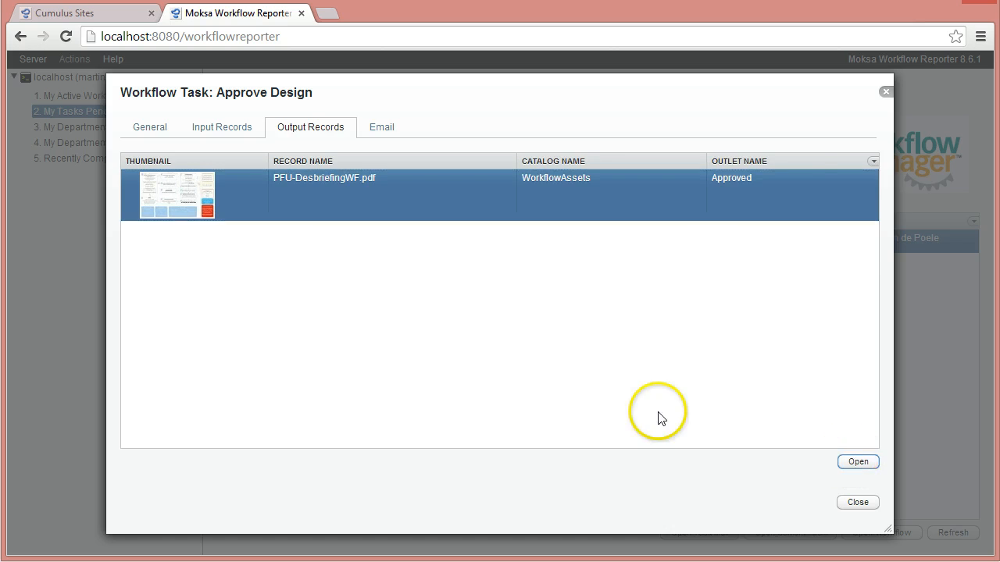
pyautogui.click(310, 164)
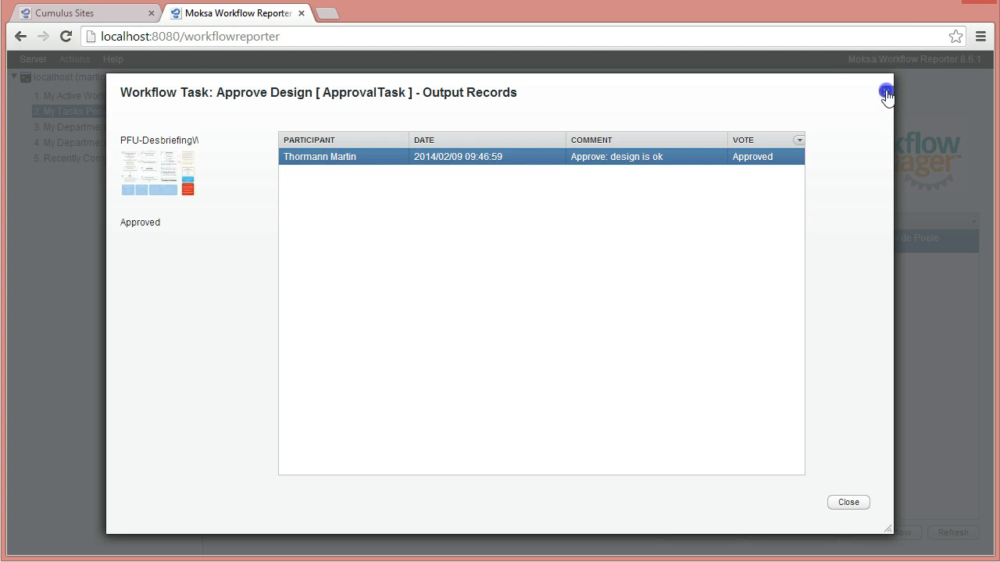
pyautogui.click(887, 93)
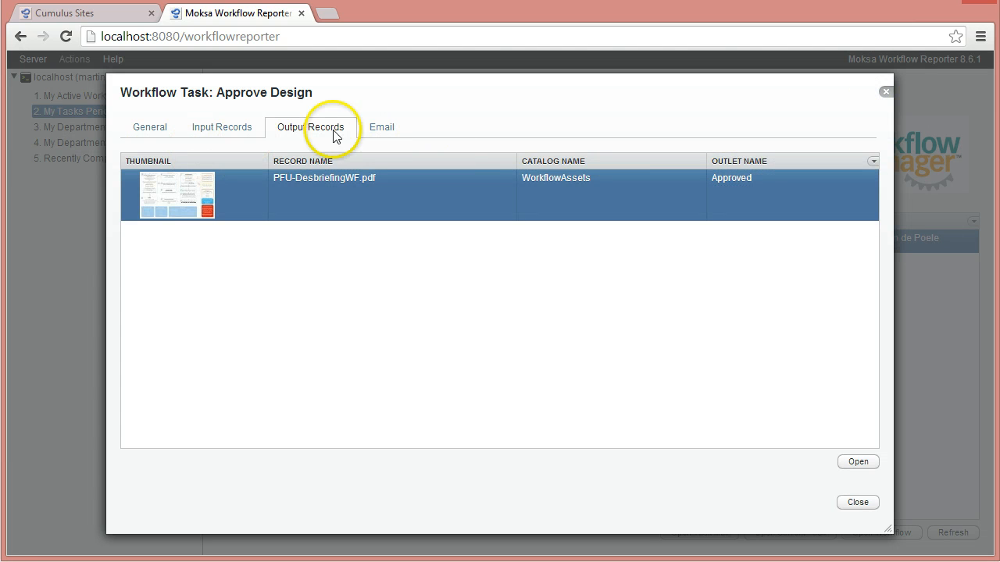
# - View the Approve Design task's e-mail and general details, and close the task
pyautogui.click(379, 131)
pyautogui.click(163, 188)
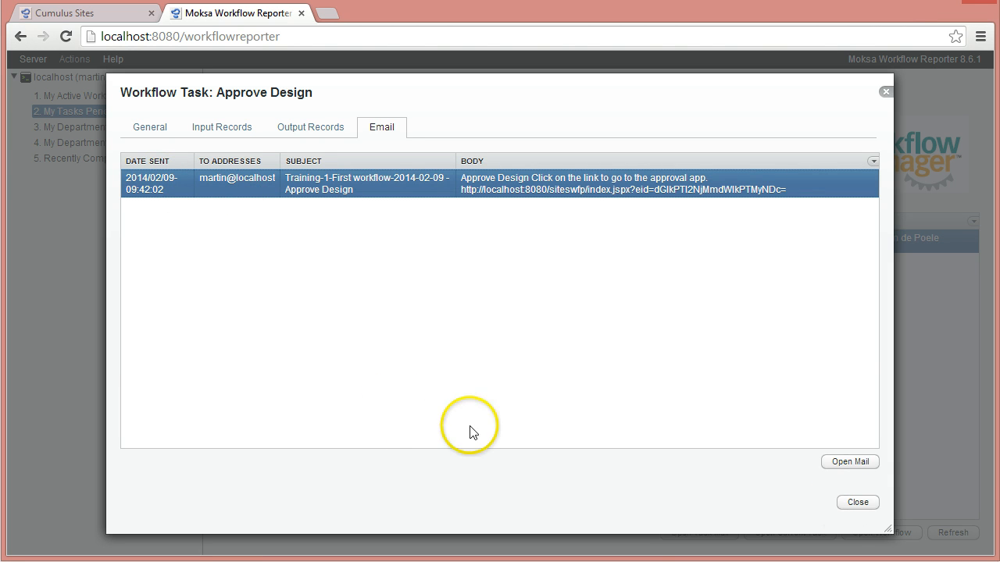
pyautogui.click(866, 463)
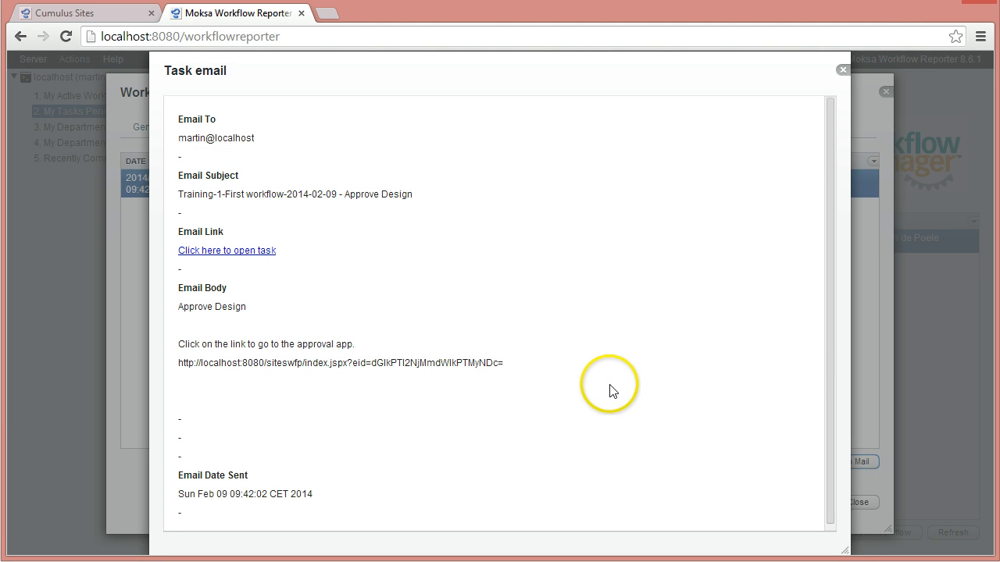
pyautogui.click(843, 71)
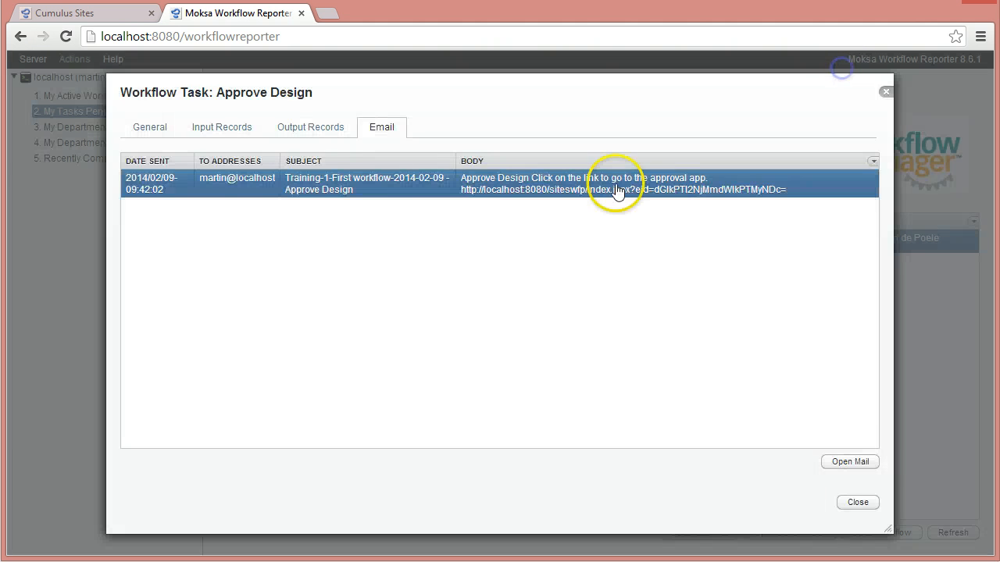
pyautogui.click(140, 128)
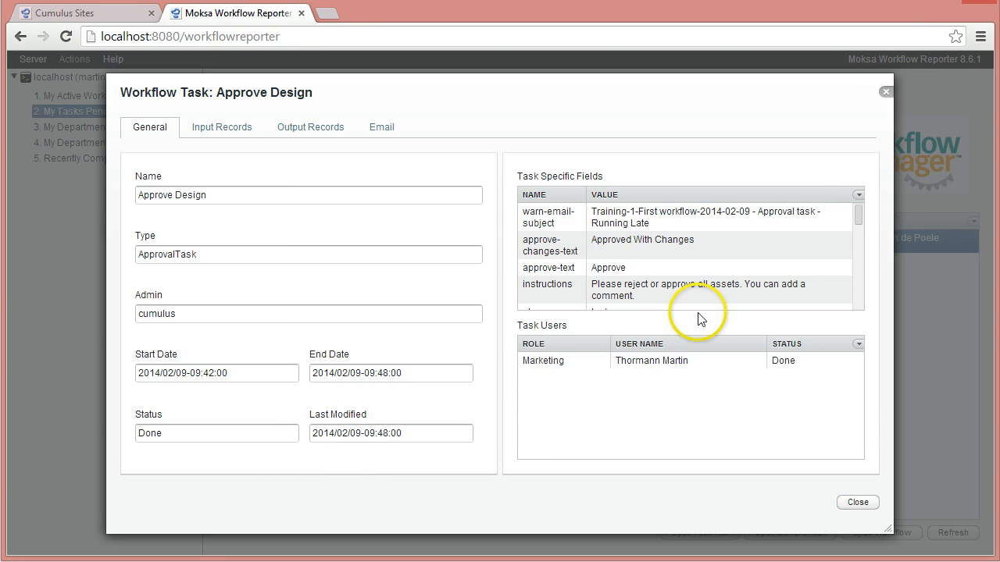
pyautogui.click(885, 93)
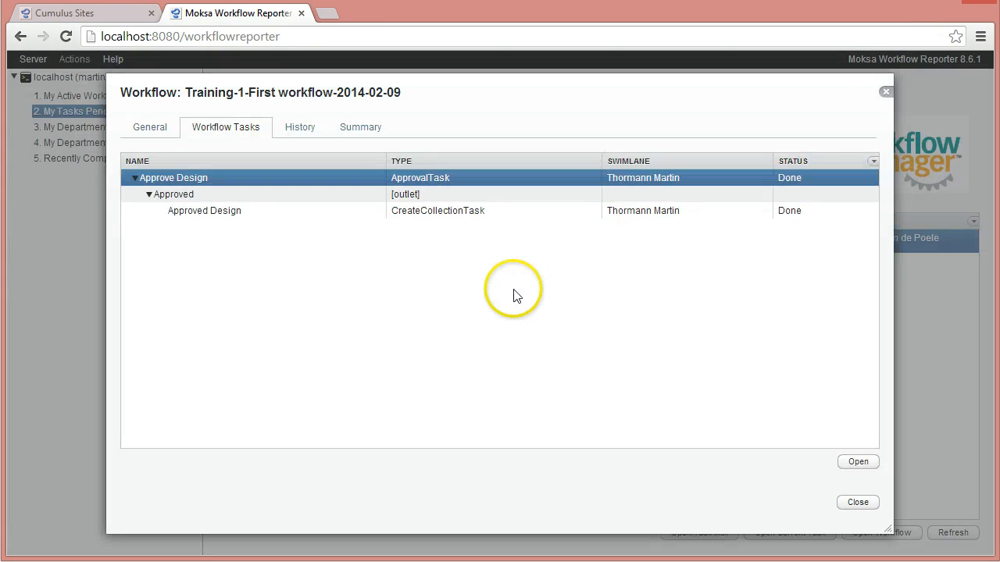
# - Open the Approved Design collection task from the workflow's tasks
pyautogui.click(211, 214)
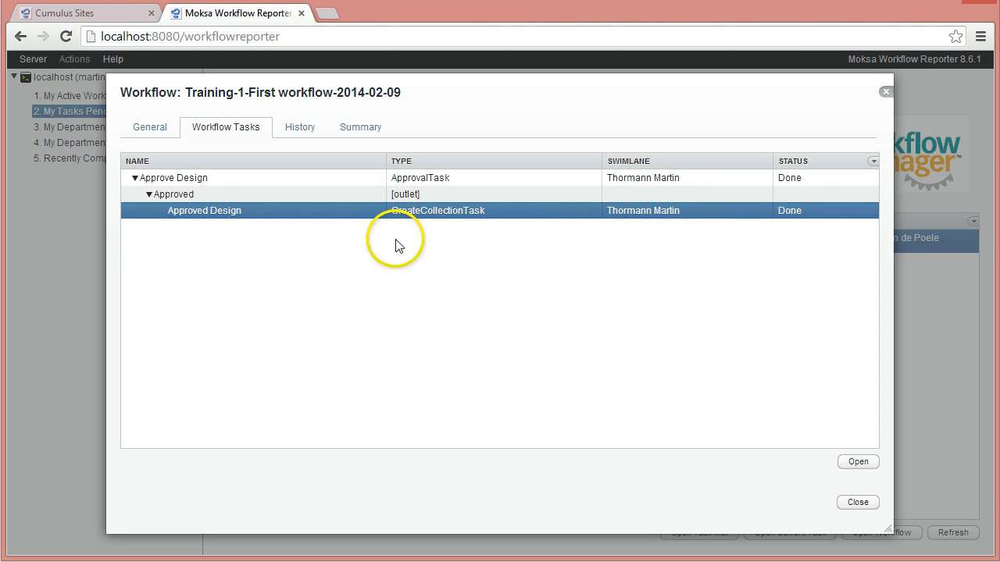
pyautogui.click(856, 462)
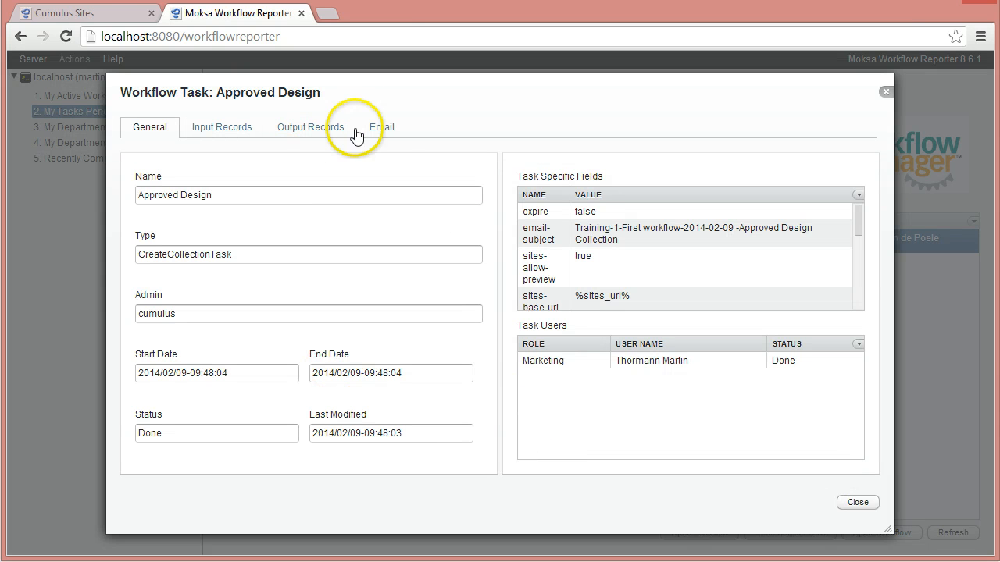
# - Open the notification e-mail sent by the Approved Design task to read its full content
pyautogui.click(382, 126)
pyautogui.click(320, 194)
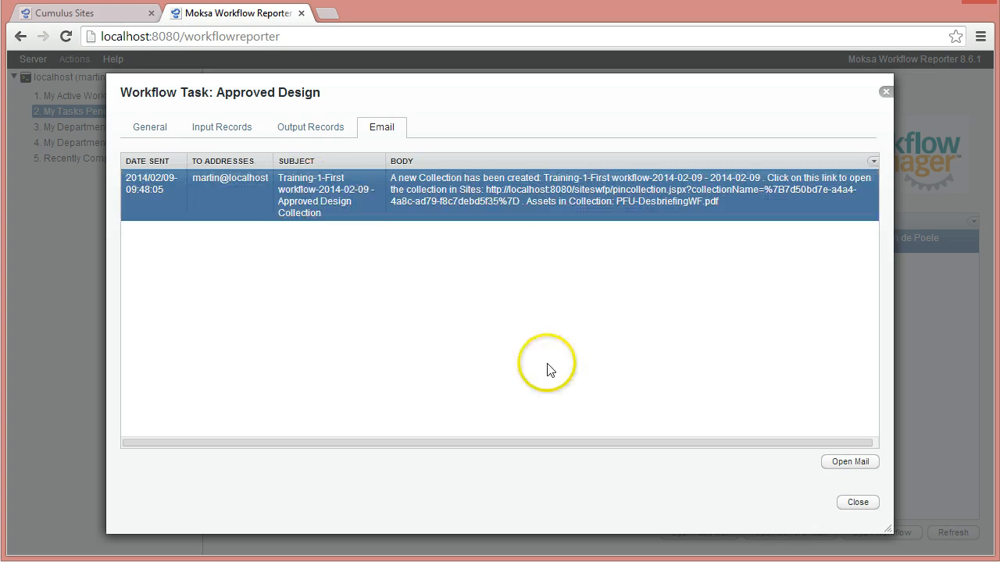
pyautogui.click(844, 462)
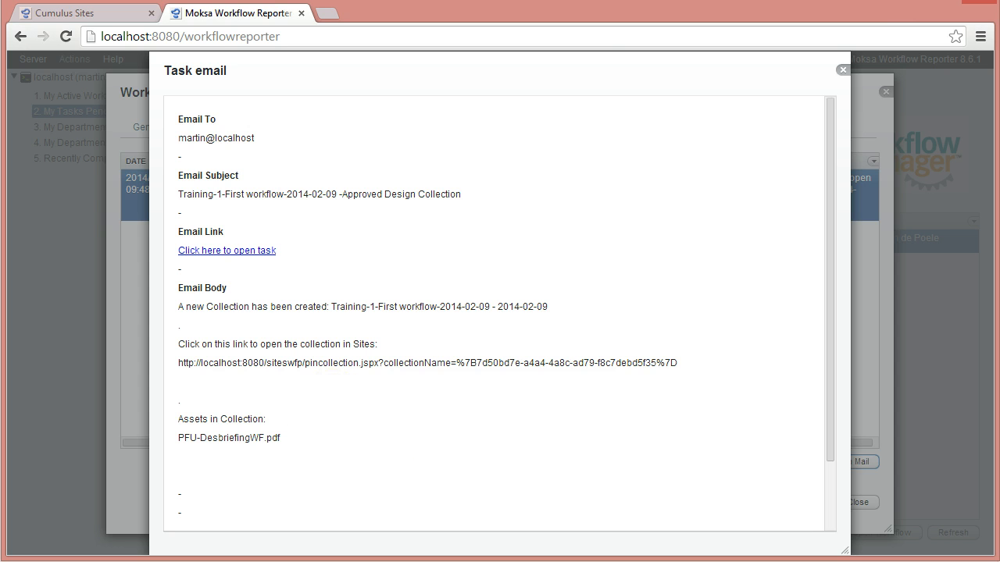
# - Switch to the mail client, fetch the Approved Design Collection message, and open its collection link in Sites
pyautogui.hotkey('alt', 'Tab')
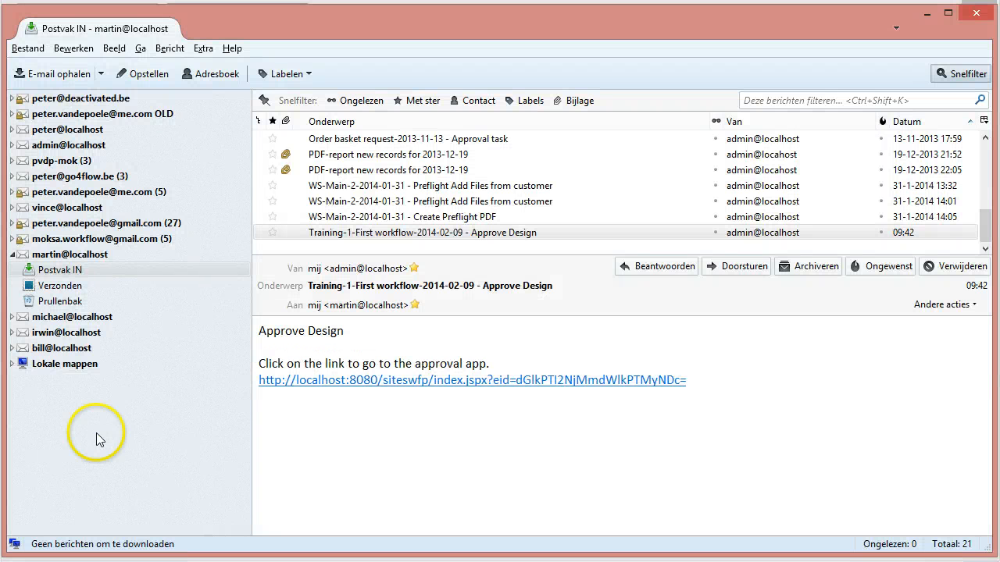
pyautogui.click(68, 72)
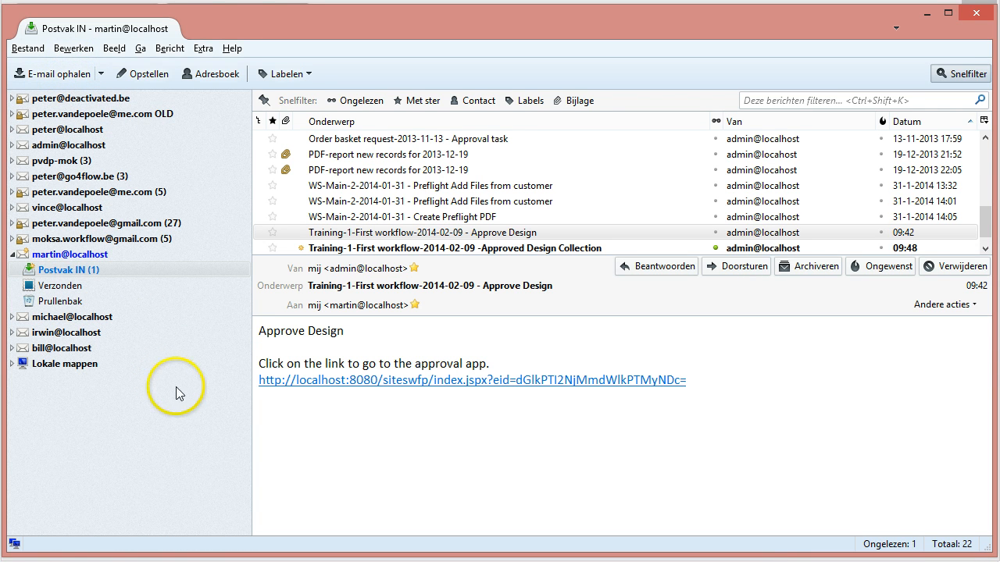
pyautogui.click(402, 248)
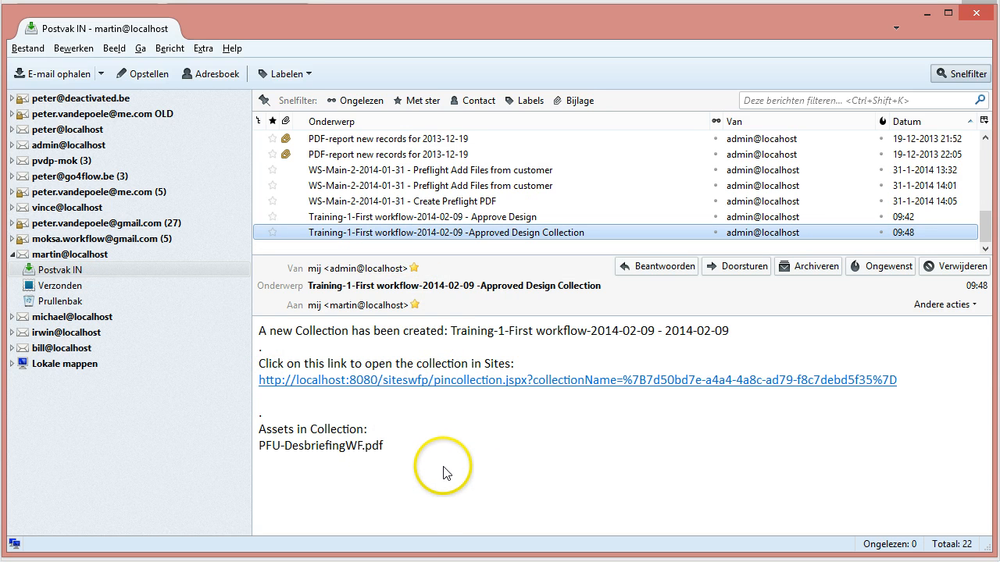
pyautogui.click(591, 388)
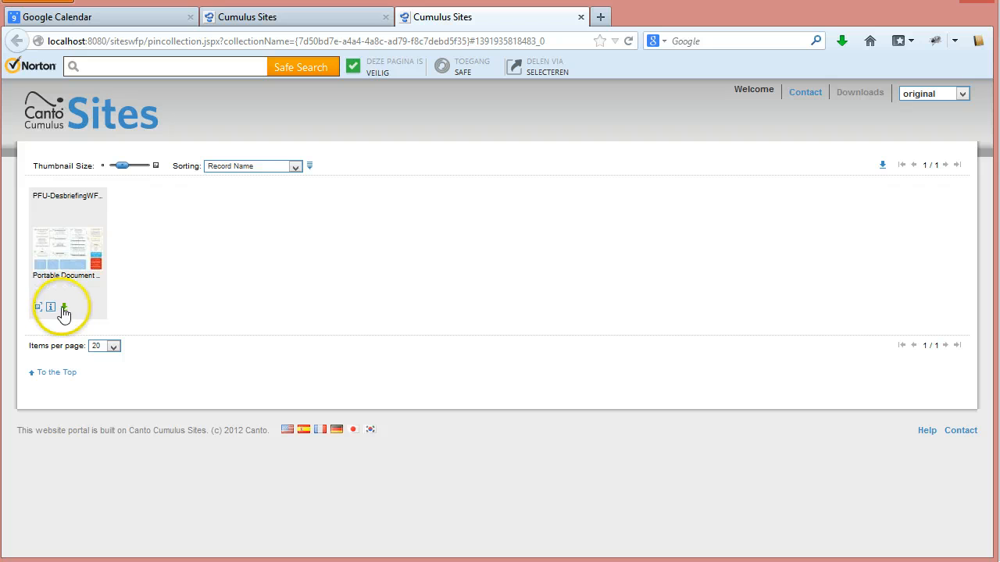
# - Switch to the training document and review the outline of Exercise 1: First workflow, from the workflow reporter back to the quick check-up
pyautogui.click(416, 284)
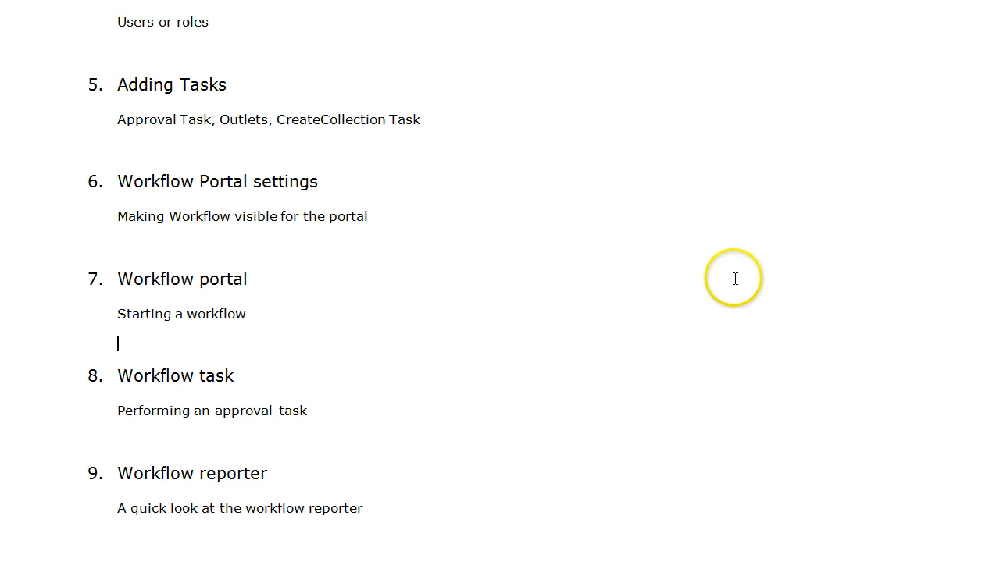
pyautogui.scroll(-3, 735, 279)
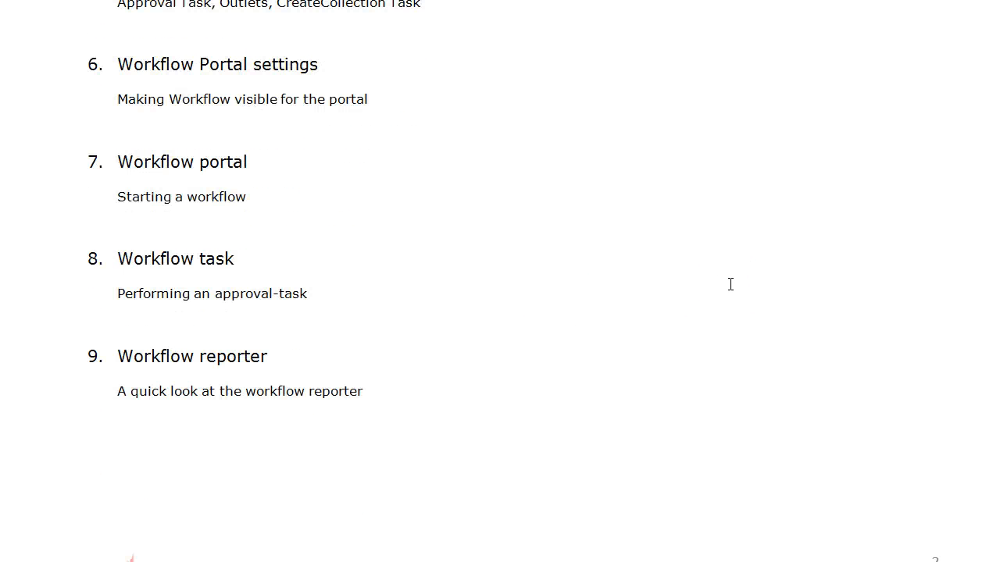
pyautogui.scroll(10, 364, 177)
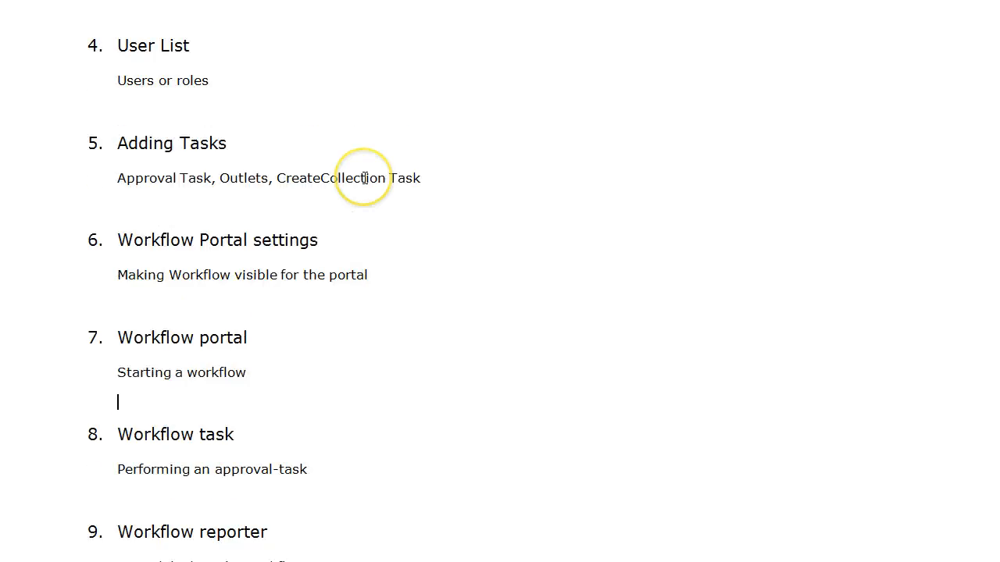
pyautogui.scroll(4, 367, 197)
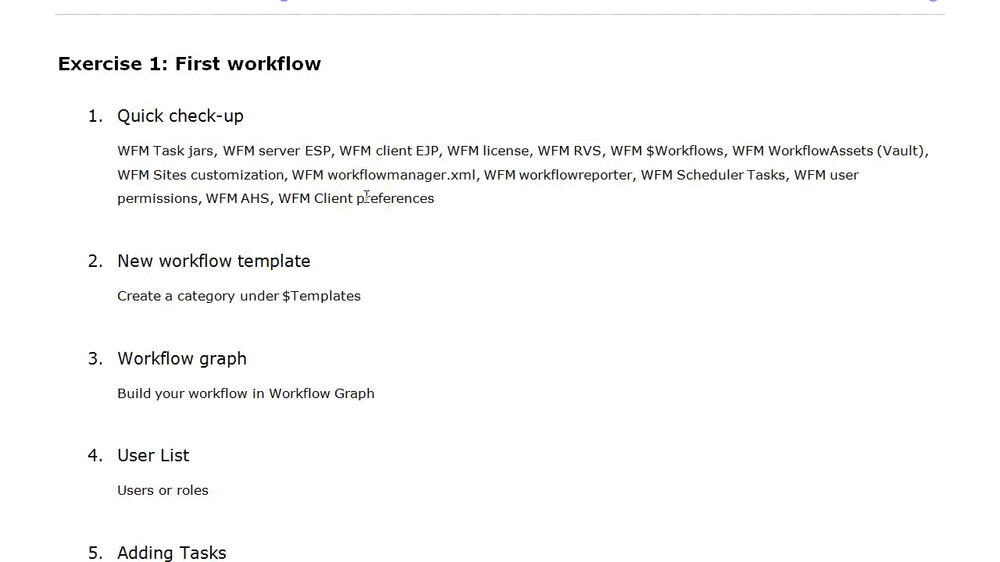
pyautogui.scroll(1, 366, 197)
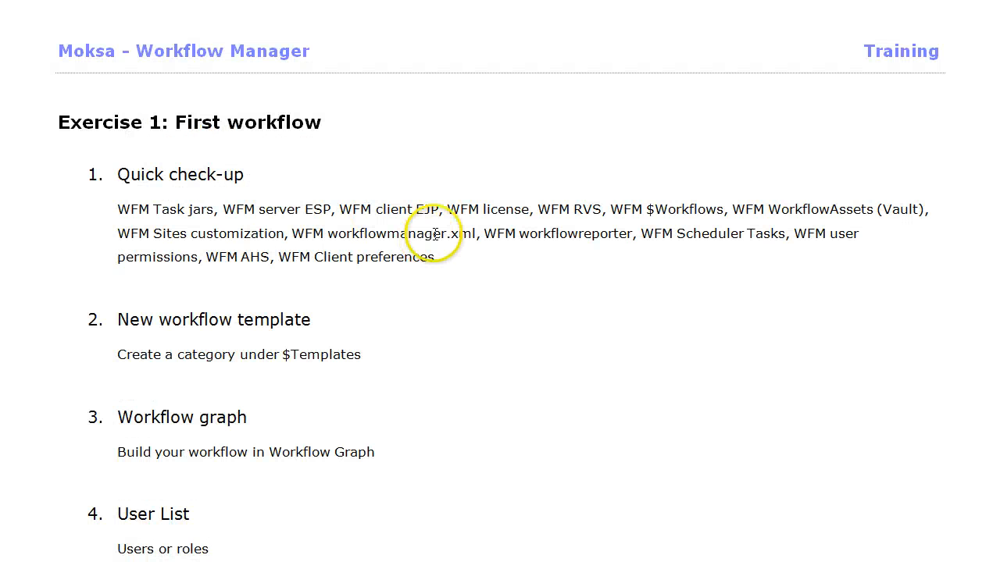